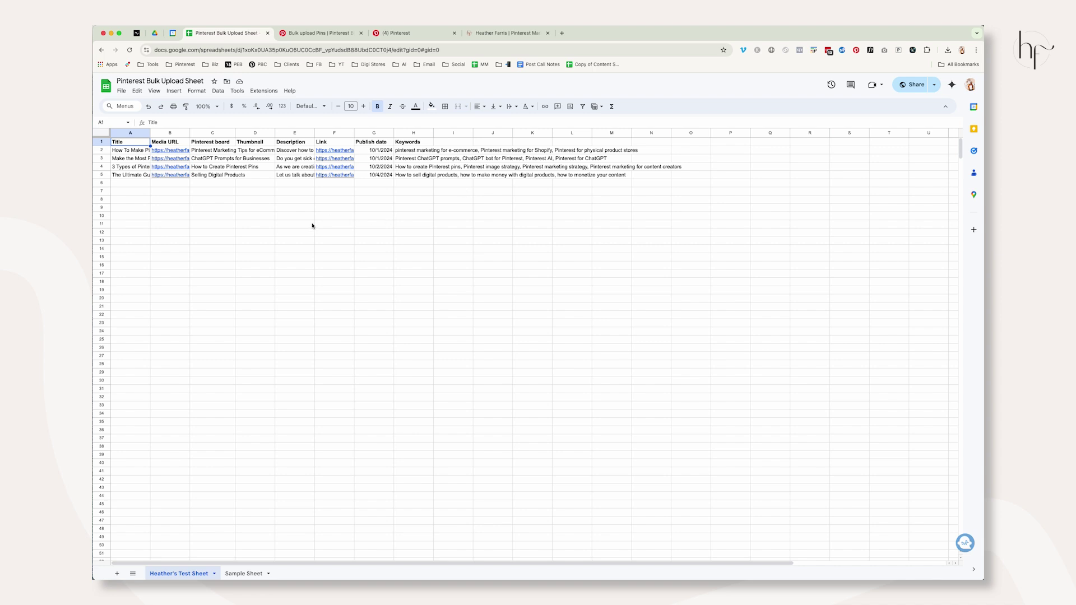
- Open the media URL in the first pin row of the sheet to view the hosted pin image
{"action": "left_click", "coordinate": [182, 150]}
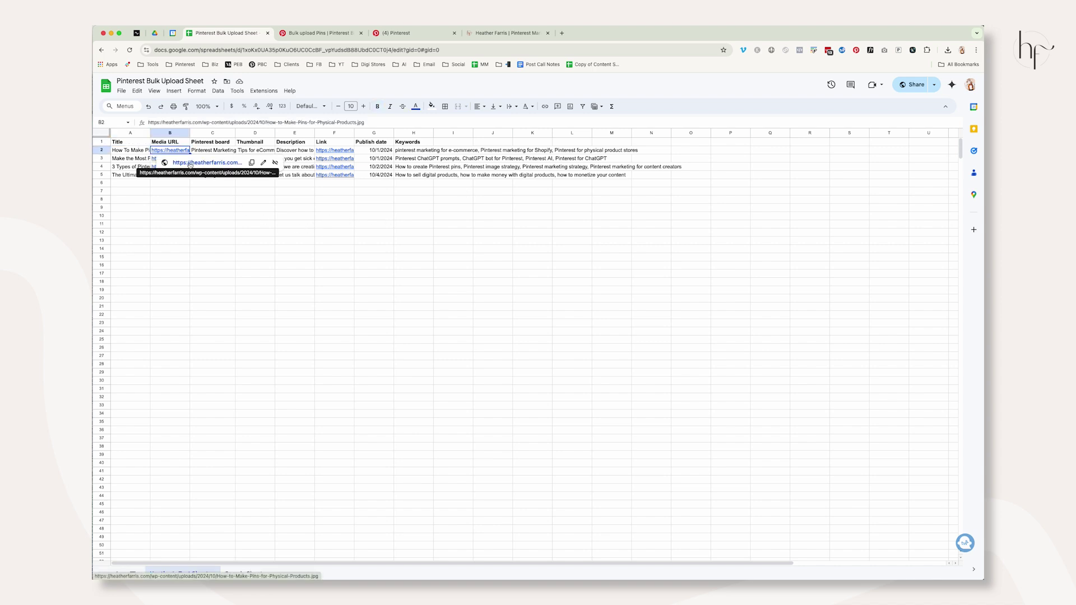
{"action": "left_click", "coordinate": [191, 163]}
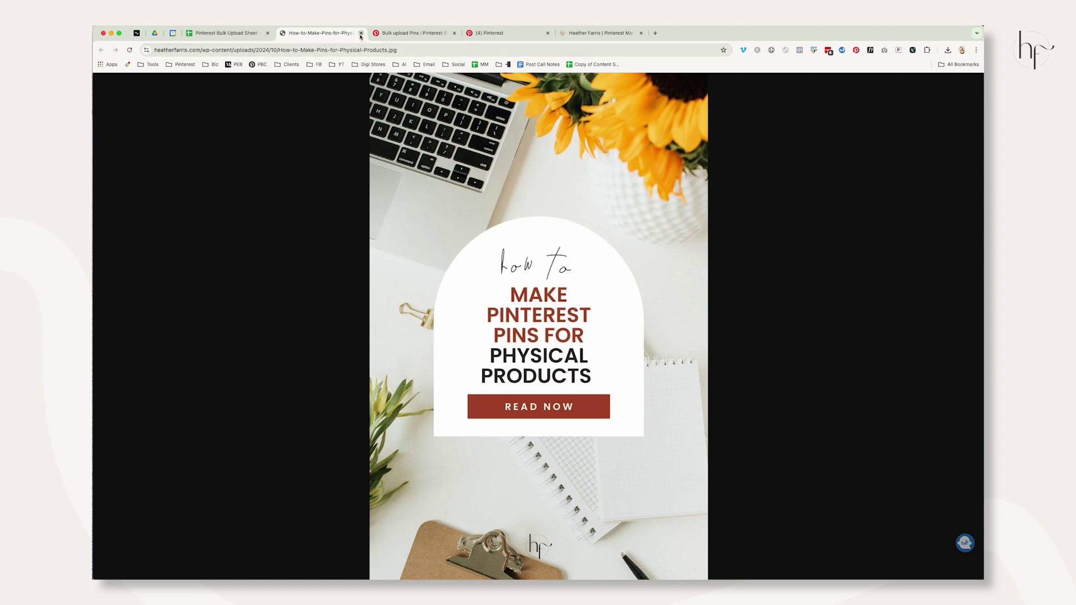
- Find the pin images near the end of the blog post "How To Make Pinterest Pins For Physical Products" and return to the sheet
{"action": "left_click", "coordinate": [598, 33]}
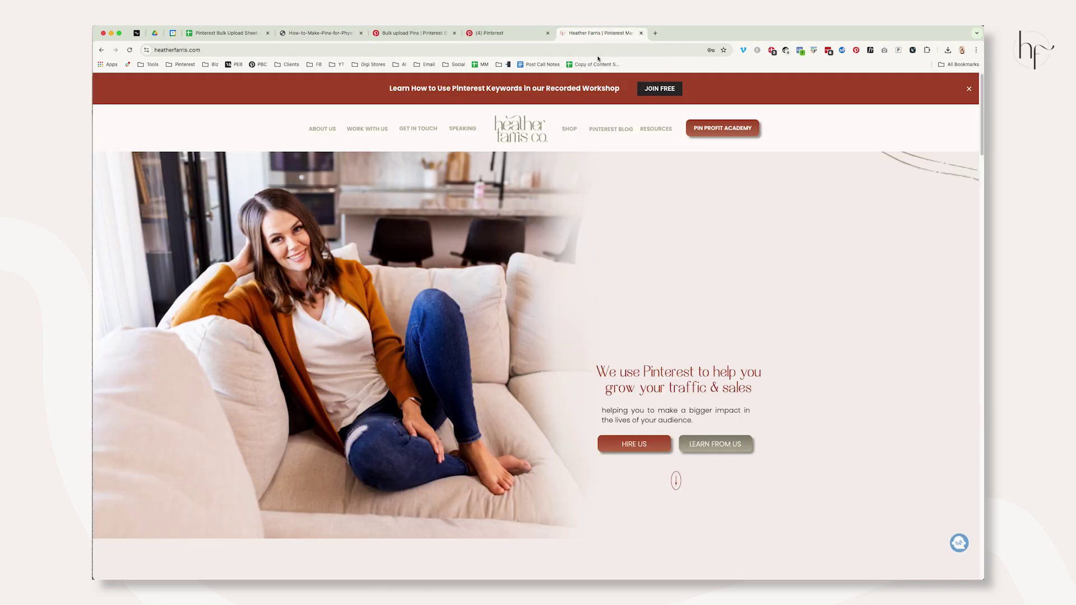
{"action": "left_click", "coordinate": [612, 129]}
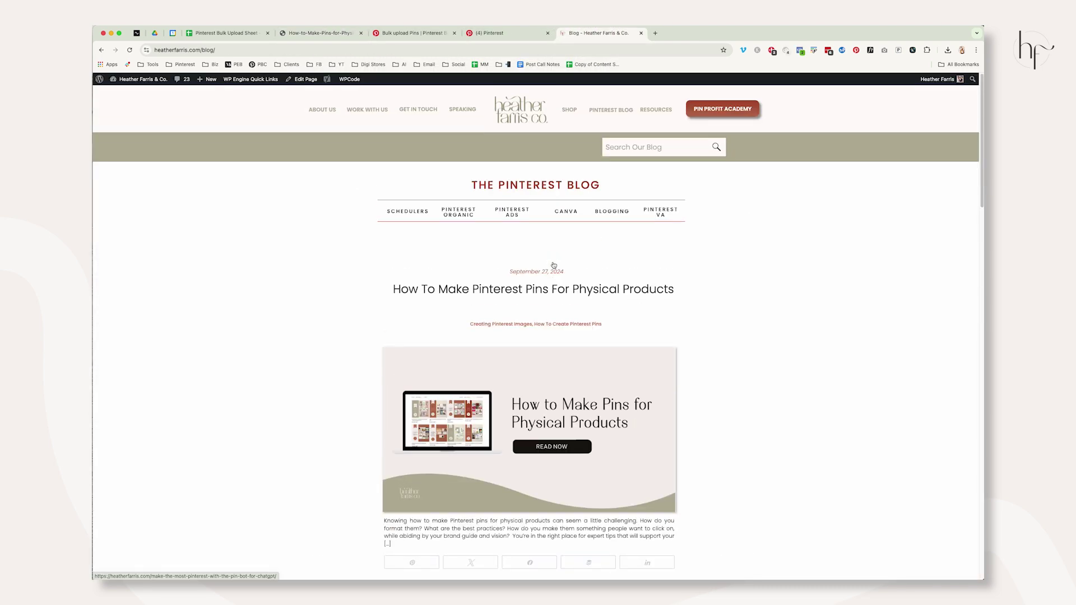
{"action": "left_click", "coordinate": [578, 290]}
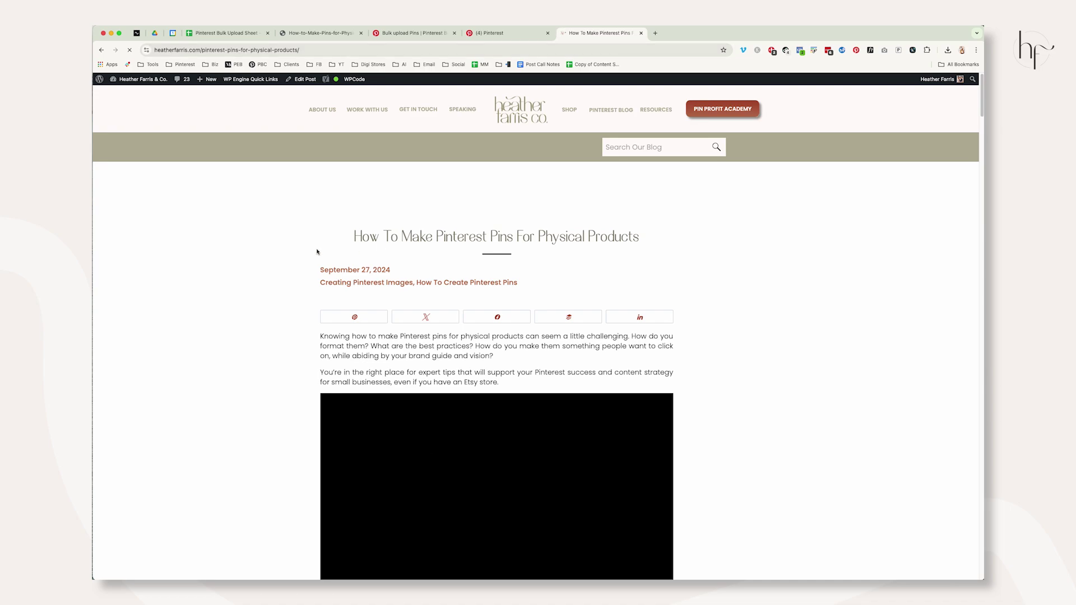
{"action": "scroll", "coordinate": [317, 252], "scroll_direction": "down", "scroll_amount": 20}
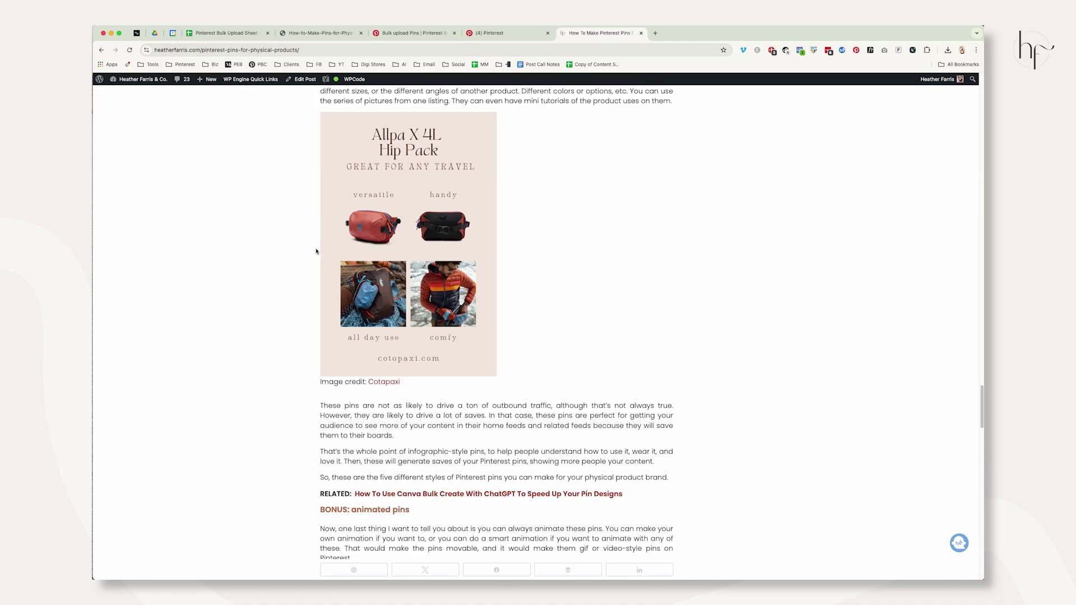
{"action": "scroll", "coordinate": [316, 252], "scroll_direction": "down", "scroll_amount": 20}
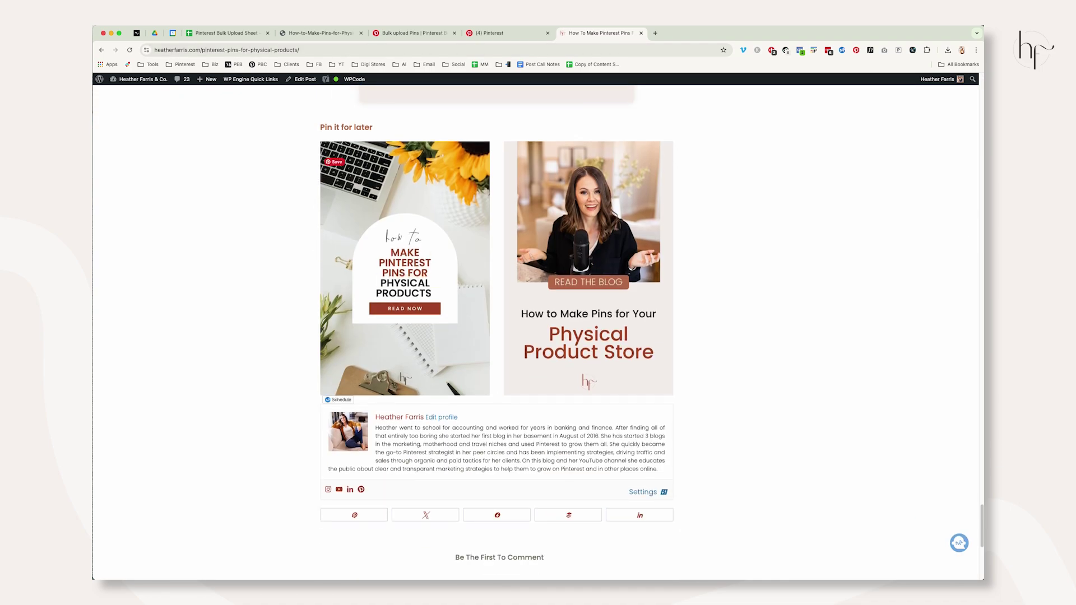
{"action": "left_click", "coordinate": [320, 33]}
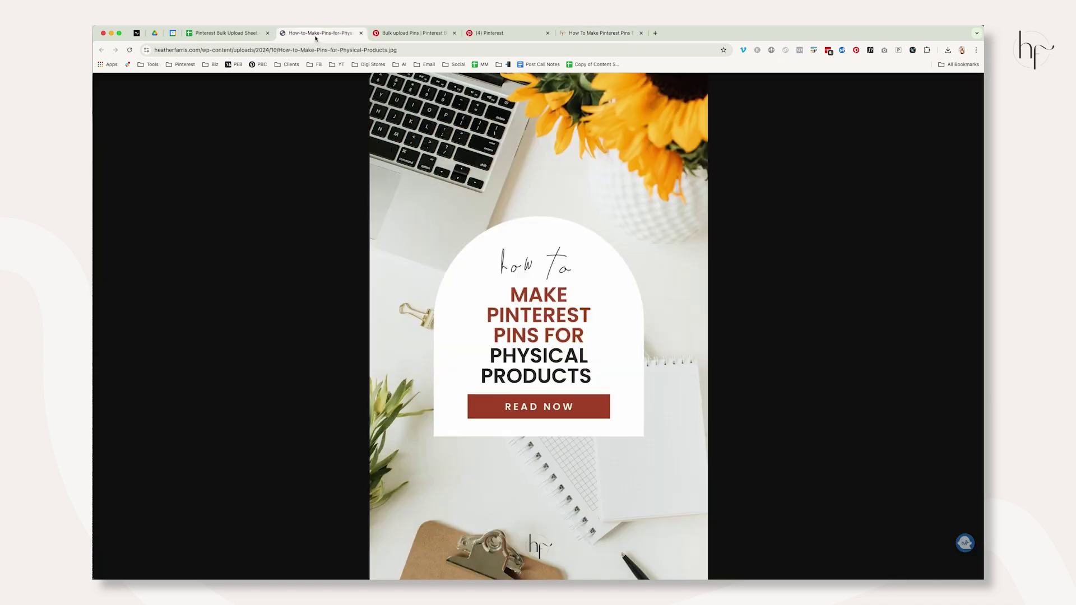
{"action": "left_click", "coordinate": [237, 35]}
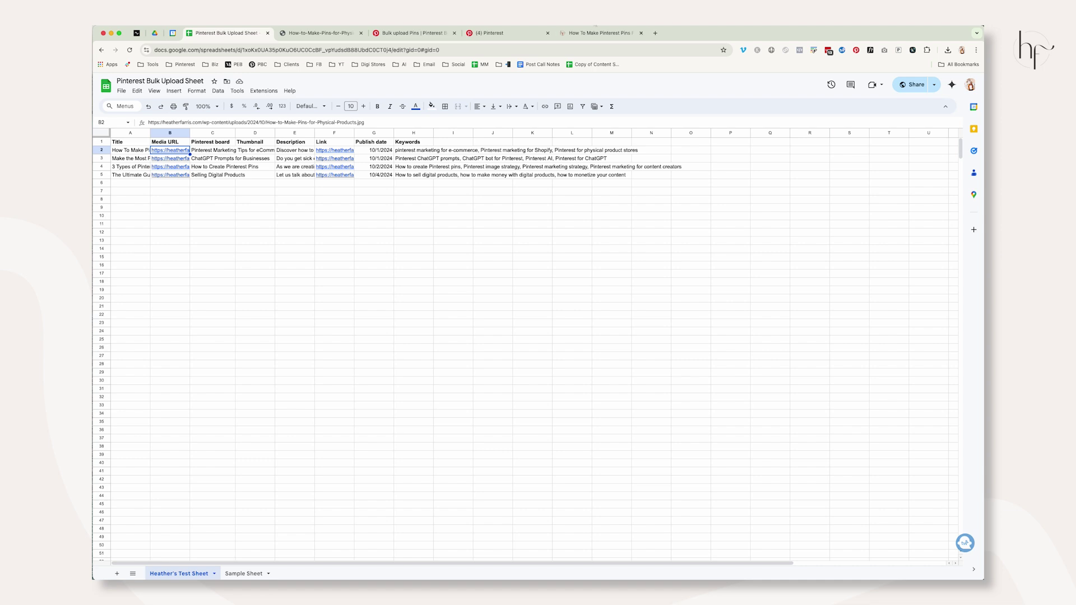
- Open the WordPress media library and copy the file URL of the "Physical Product Store" pin image
{"action": "left_click", "coordinate": [599, 33]}
{"action": "left_click", "coordinate": [123, 93]}
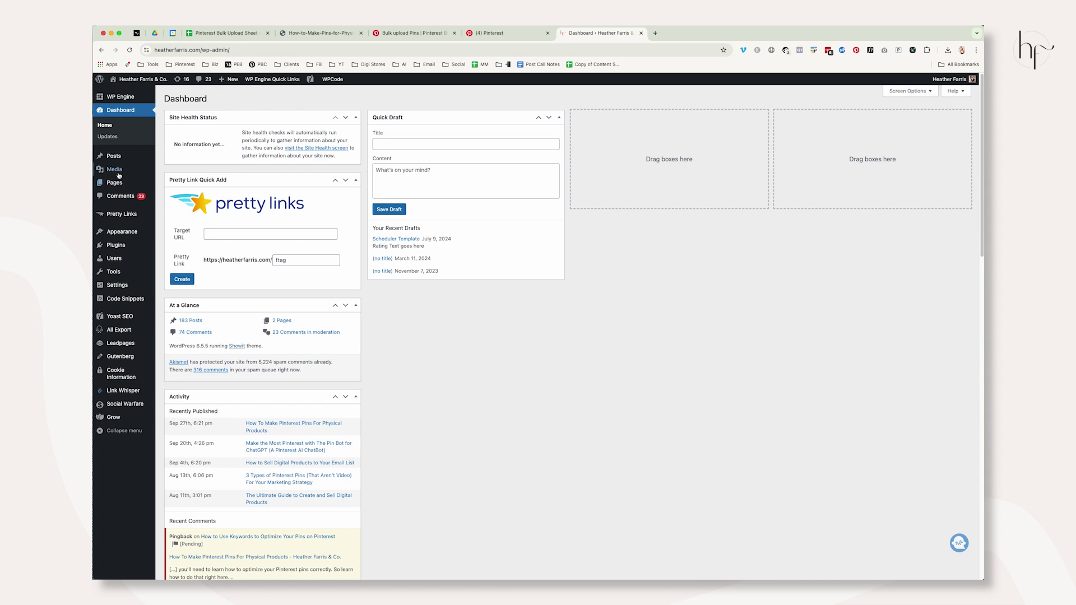
{"action": "mouse_move", "coordinate": [118, 170]}
{"action": "left_click", "coordinate": [179, 174]}
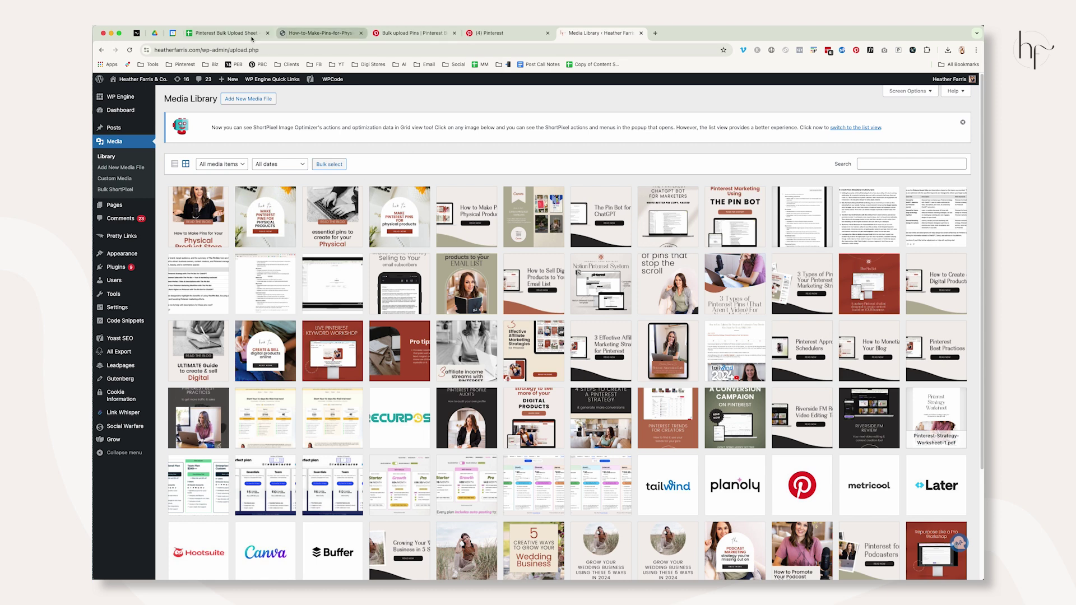
{"action": "left_click", "coordinate": [203, 215]}
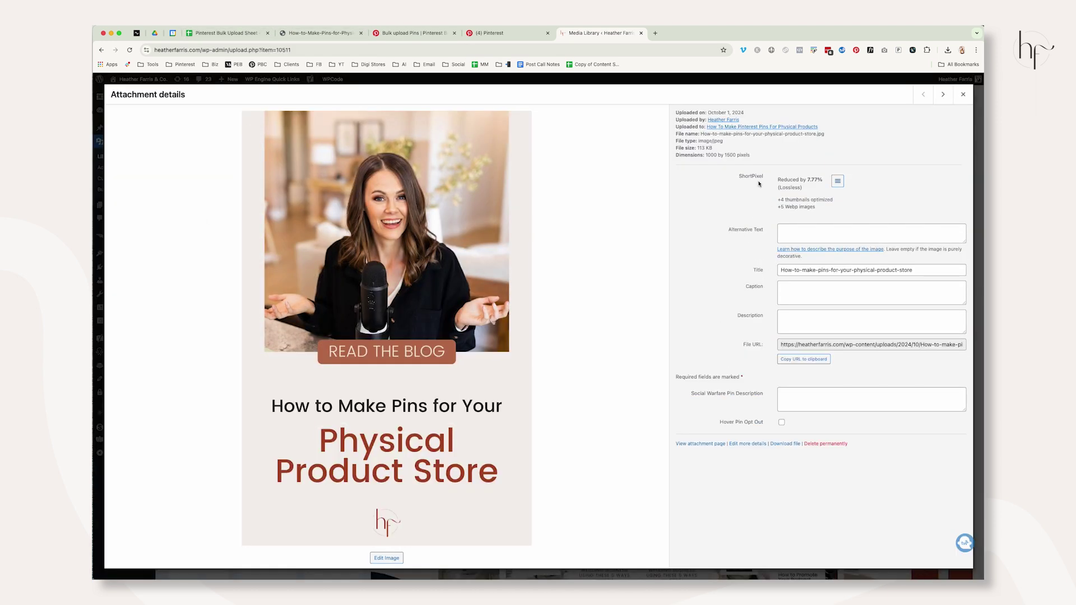
{"action": "left_click", "coordinate": [799, 360]}
- Open the live blog post linked from the attachment details and copy the image address of its "Physical Products" pin image
{"action": "left_click", "coordinate": [757, 127]}
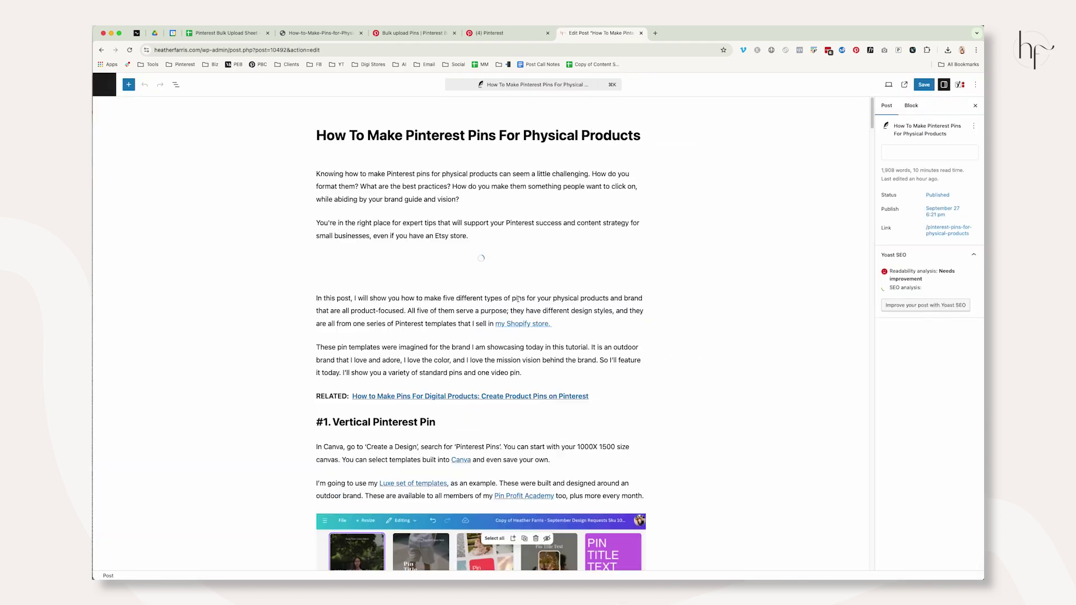
{"action": "scroll", "coordinate": [518, 302], "scroll_direction": "down", "scroll_amount": 10}
{"action": "left_click", "coordinate": [903, 84]}
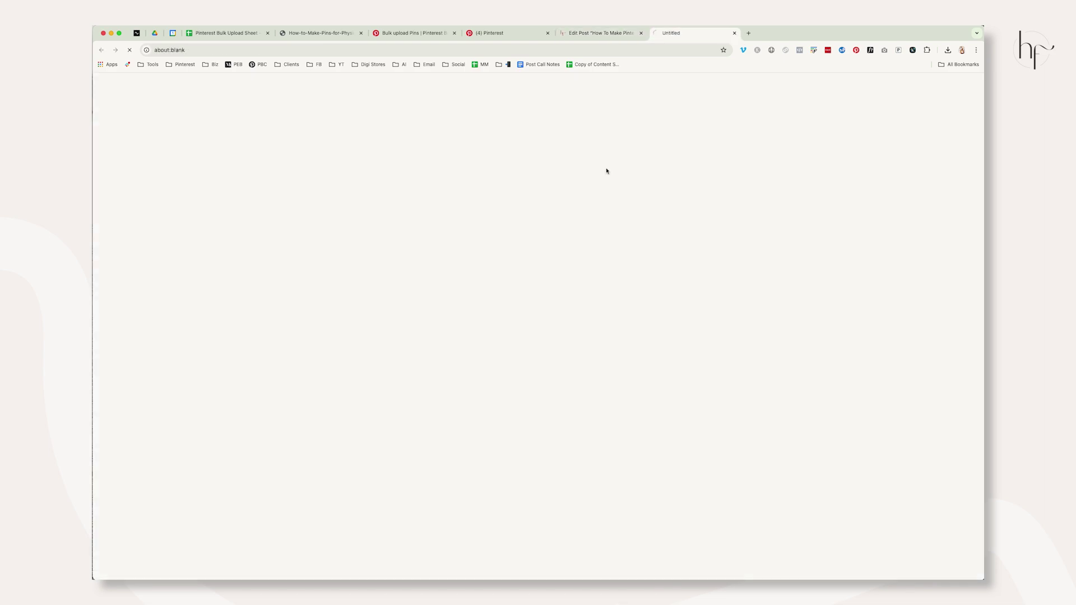
{"action": "scroll", "coordinate": [494, 340], "scroll_direction": "down", "scroll_amount": 15}
{"action": "scroll", "coordinate": [494, 341], "scroll_direction": "down", "scroll_amount": 20}
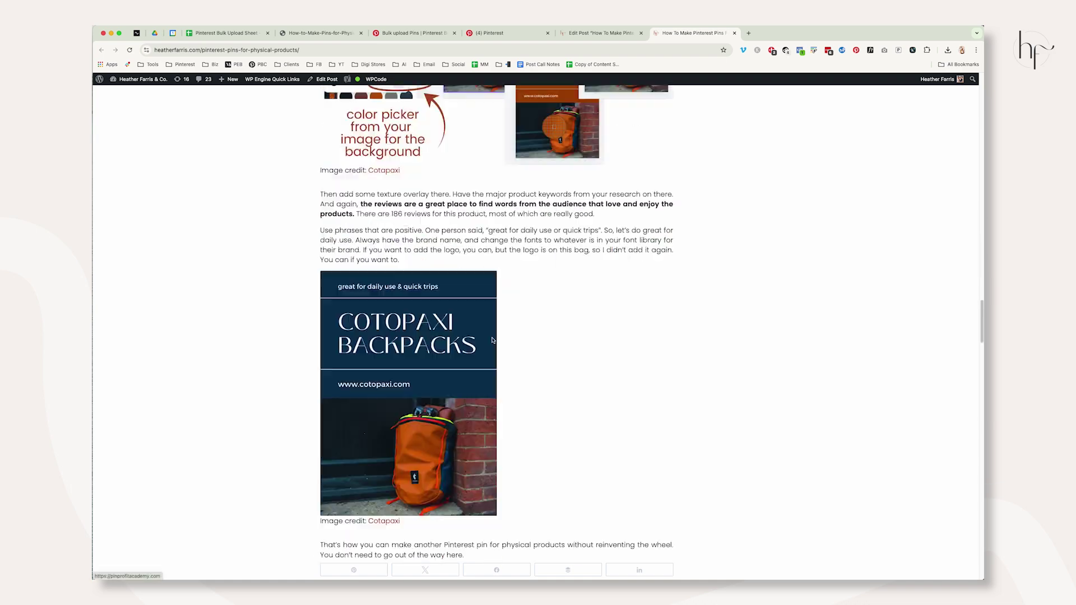
{"action": "scroll", "coordinate": [487, 340], "scroll_direction": "up", "scroll_amount": 6}
{"action": "scroll", "coordinate": [487, 340], "scroll_direction": "up", "scroll_amount": 2}
{"action": "right_click", "coordinate": [440, 275]}
{"action": "left_click", "coordinate": [488, 315]}
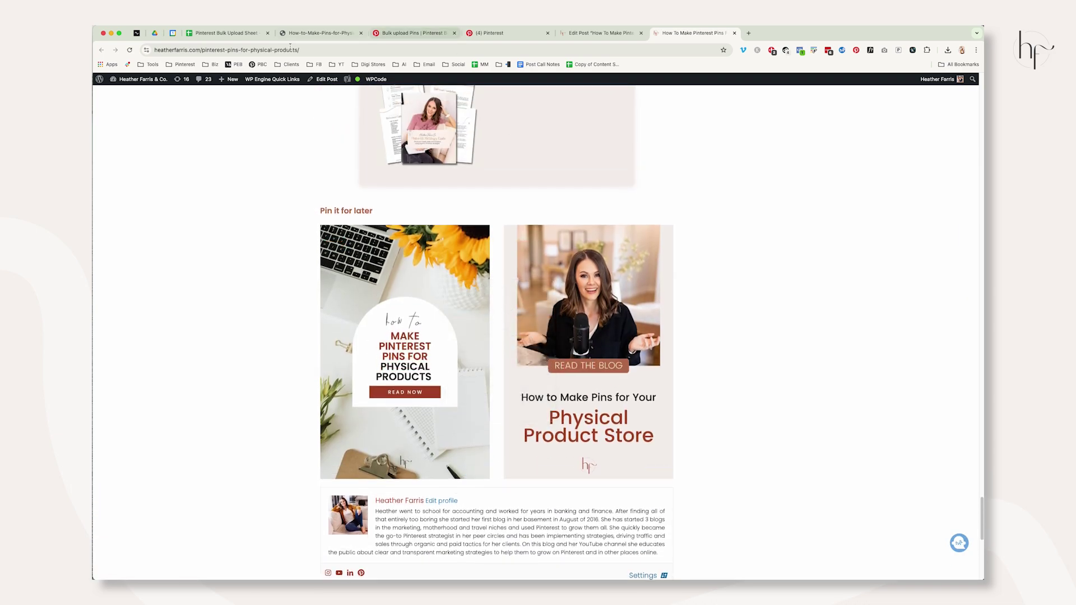
- Return to the bulk upload sheet and examine the first pin's title and Pinterest board entries
{"action": "left_click", "coordinate": [235, 34]}
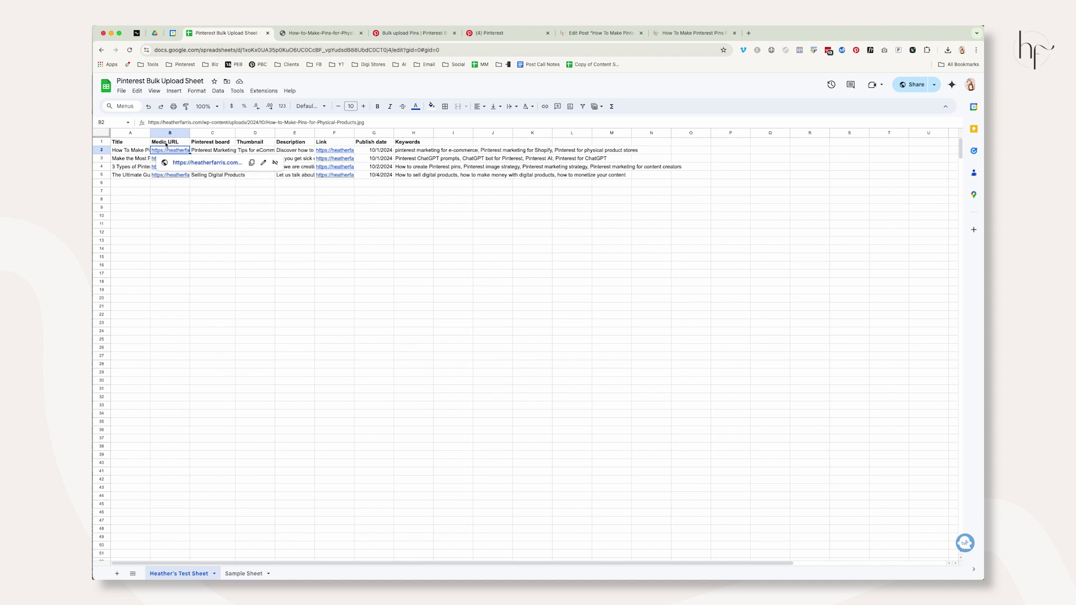
{"action": "left_click", "coordinate": [130, 152]}
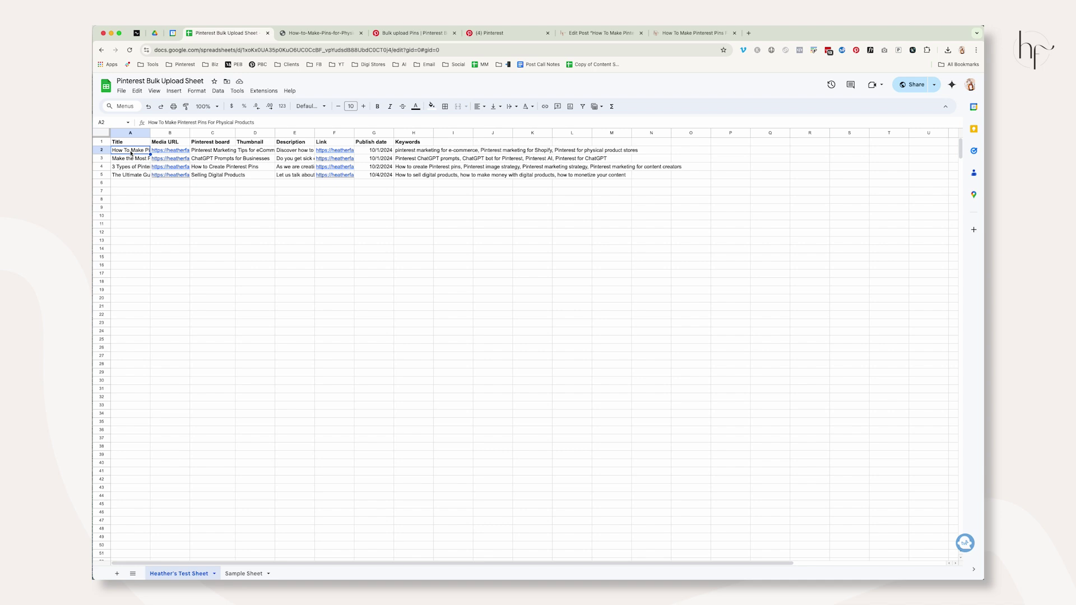
{"action": "left_click", "coordinate": [222, 153]}
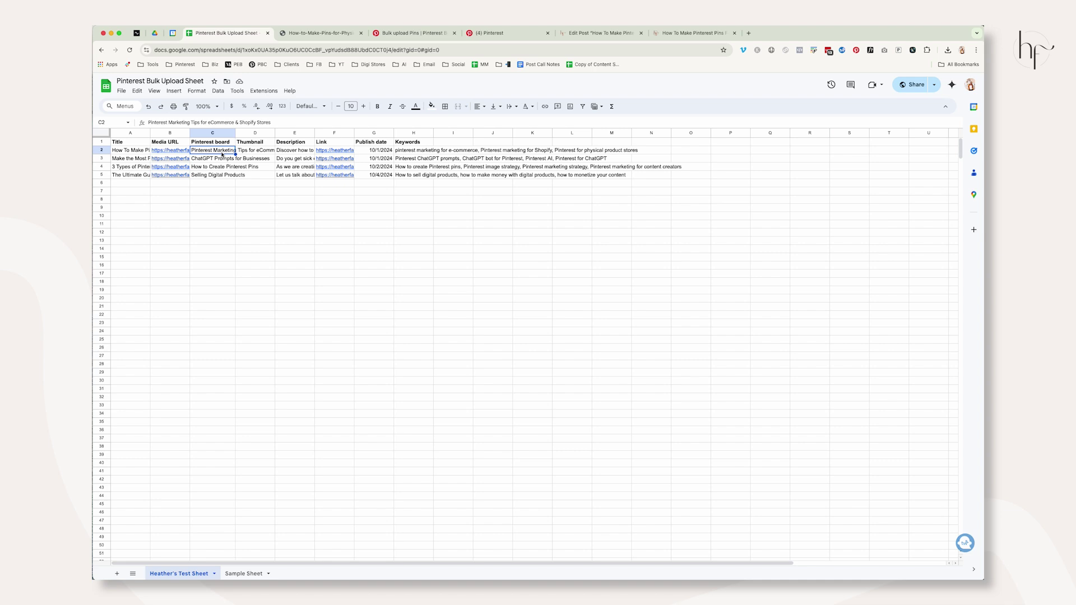
- Switch to the Pinterest Help Center article on bulk uploads and locate the formatting criteria for the Pinterest board column
{"action": "left_click", "coordinate": [413, 33]}
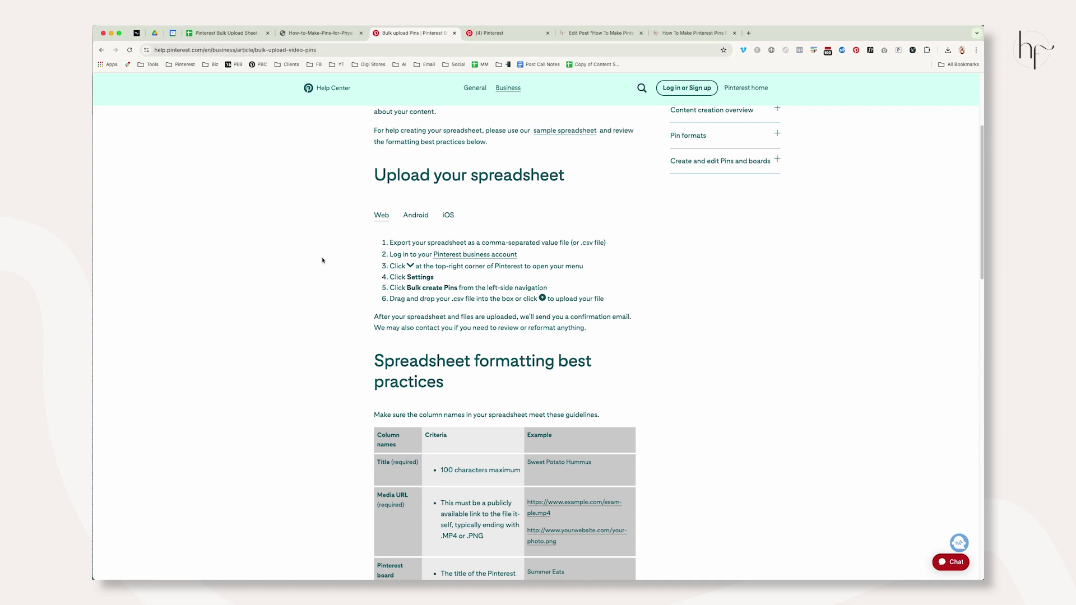
{"action": "scroll", "coordinate": [323, 259], "scroll_direction": "down", "scroll_amount": 5}
{"action": "scroll", "coordinate": [324, 258], "scroll_direction": "down", "scroll_amount": 2}
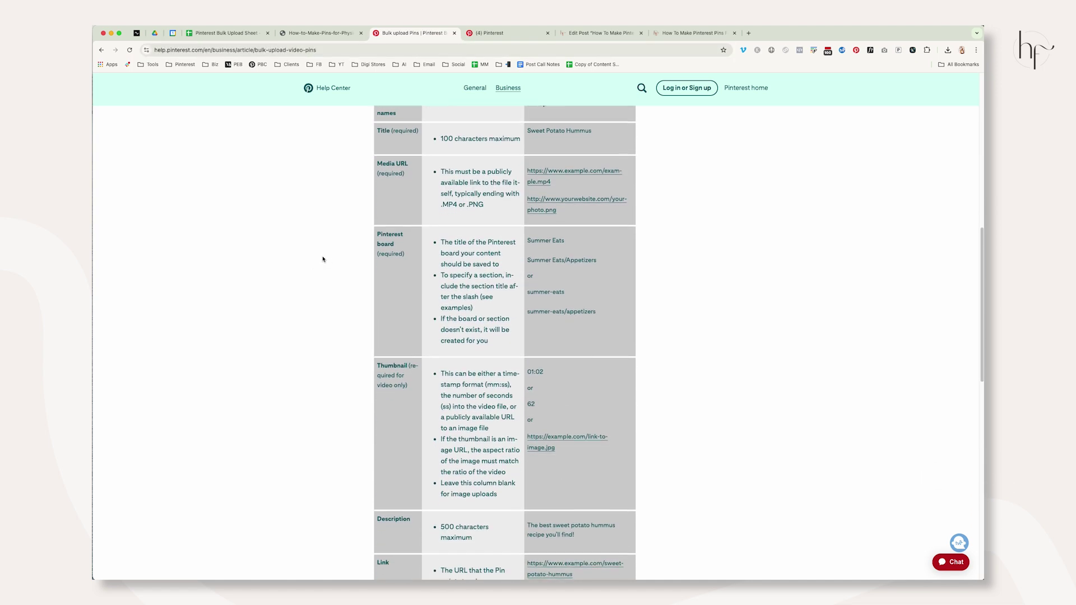
{"action": "scroll", "coordinate": [323, 259], "scroll_direction": "down", "scroll_amount": 1}
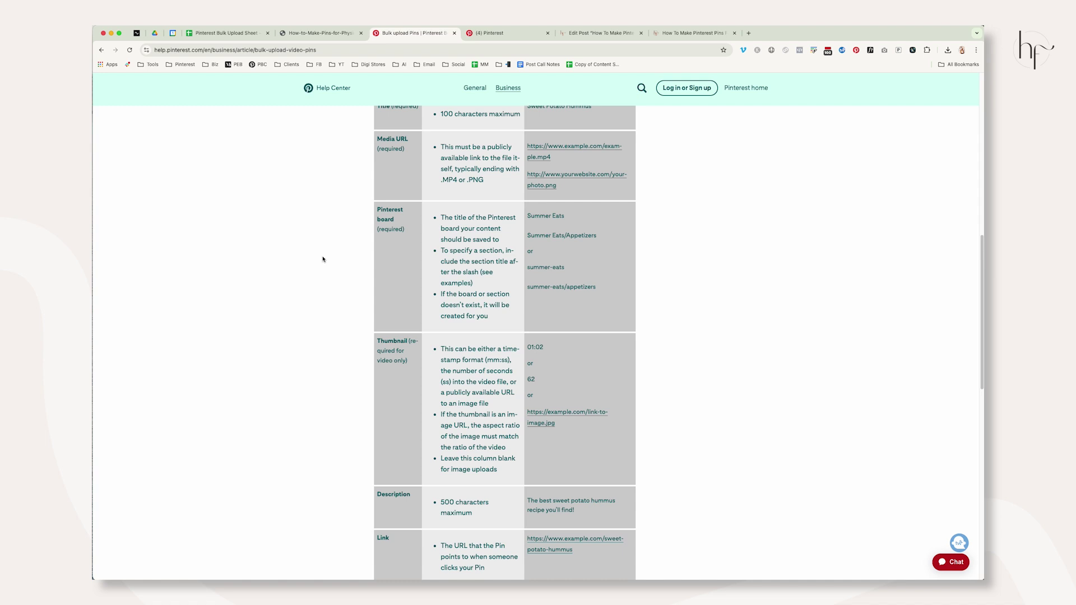
- Highlight the board and section name parts of the "Summer Eats/Appetizers" example in the Pinterest board row
{"action": "left_click_drag", "start_coordinate": [565, 236], "coordinate": [600, 241]}
{"action": "double_click", "coordinate": [567, 236]}
{"action": "left_click_drag", "start_coordinate": [566, 236], "coordinate": [633, 238]}
{"action": "left_click_drag", "start_coordinate": [528, 237], "coordinate": [603, 239]}
{"action": "double_click", "coordinate": [594, 236]}
{"action": "double_click", "coordinate": [568, 217]}
{"action": "left_click", "coordinate": [568, 217]}
{"action": "left_click_drag", "start_coordinate": [567, 217], "coordinate": [528, 218]}
{"action": "left_click_drag", "start_coordinate": [563, 236], "coordinate": [612, 236]}
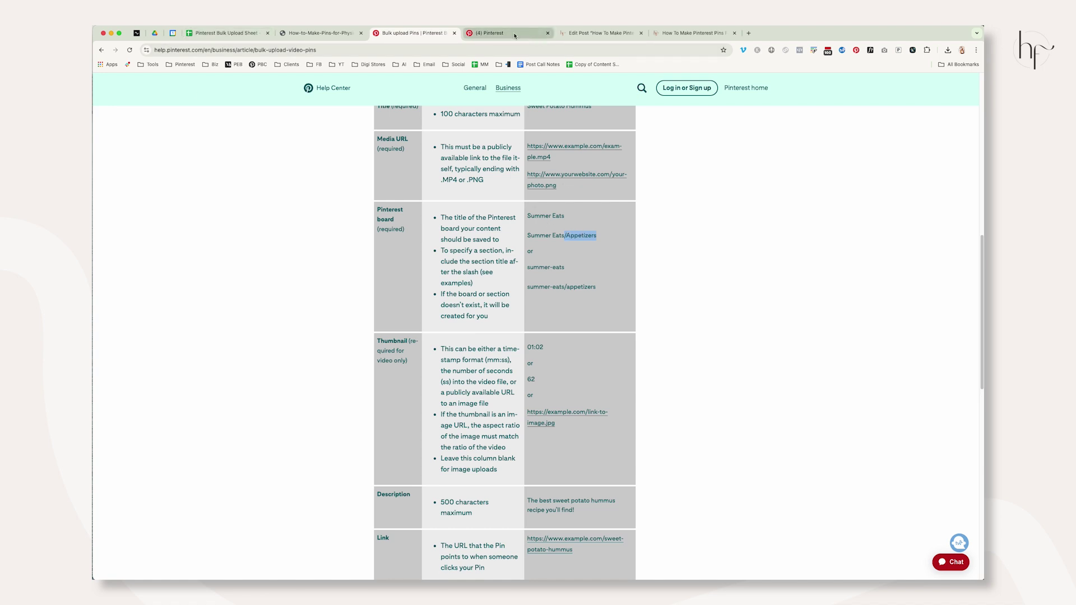
- Open the Pinterest profile's saved boards in a new tab and highlight the name in the Pinterest Schedulers board's edit settings
{"action": "left_click", "coordinate": [494, 34]}
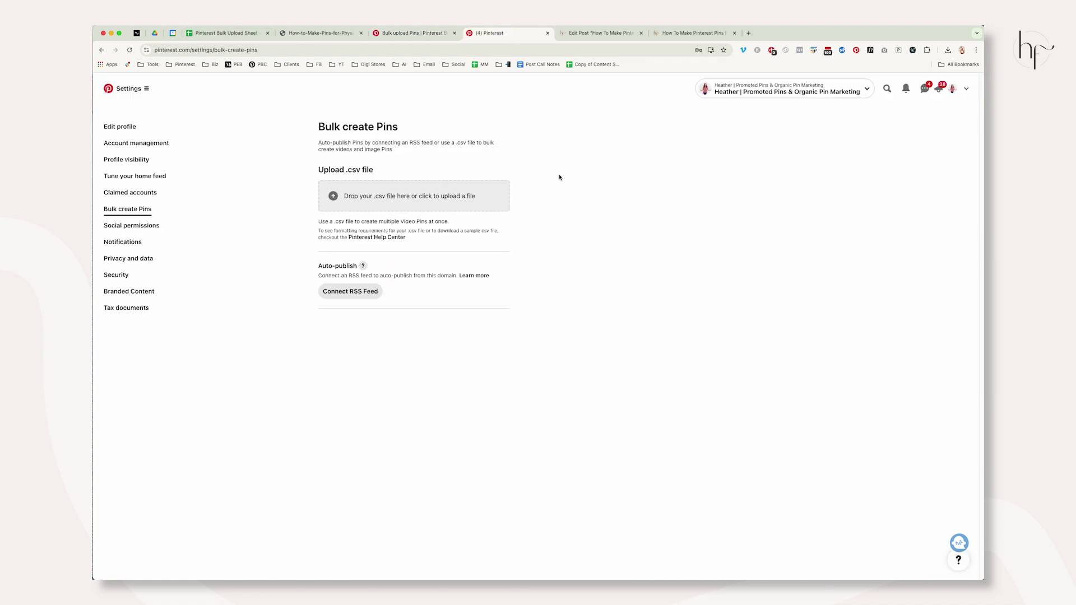
{"action": "right_click", "coordinate": [953, 89]}
{"action": "left_click", "coordinate": [970, 93]}
{"action": "left_click", "coordinate": [593, 33]}
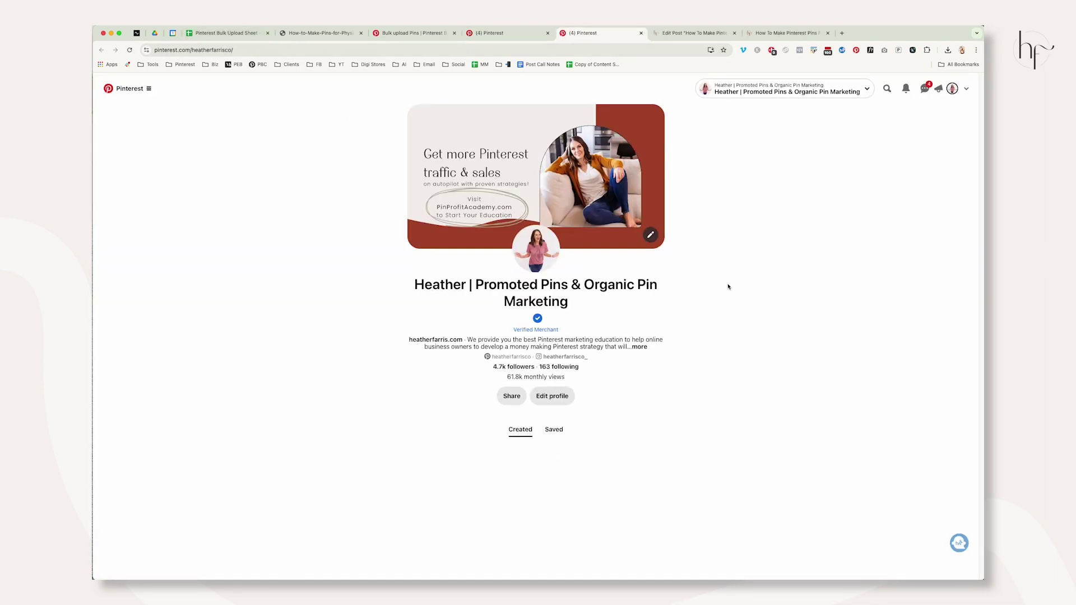
{"action": "left_click", "coordinate": [554, 429]}
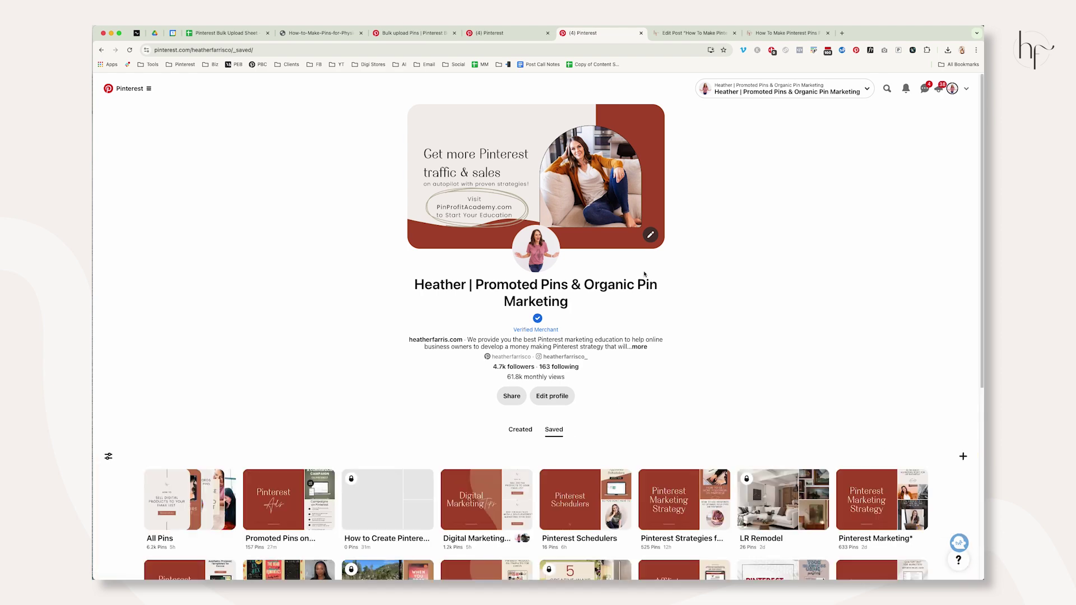
{"action": "scroll", "coordinate": [686, 315], "scroll_direction": "down", "scroll_amount": 5}
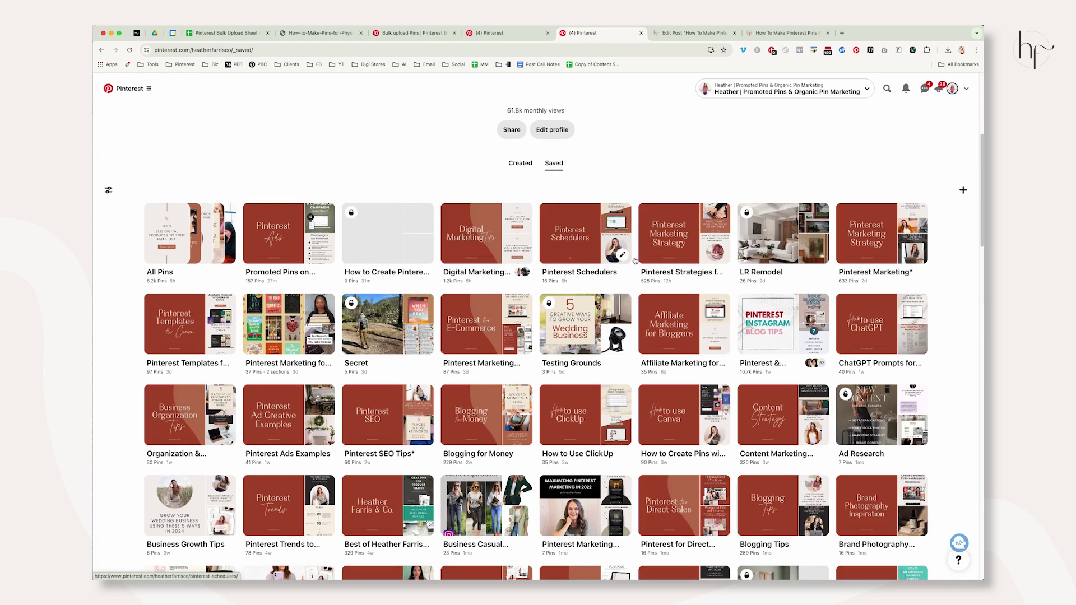
{"action": "left_click", "coordinate": [622, 257]}
{"action": "left_click_drag", "start_coordinate": [452, 272], "coordinate": [510, 269]}
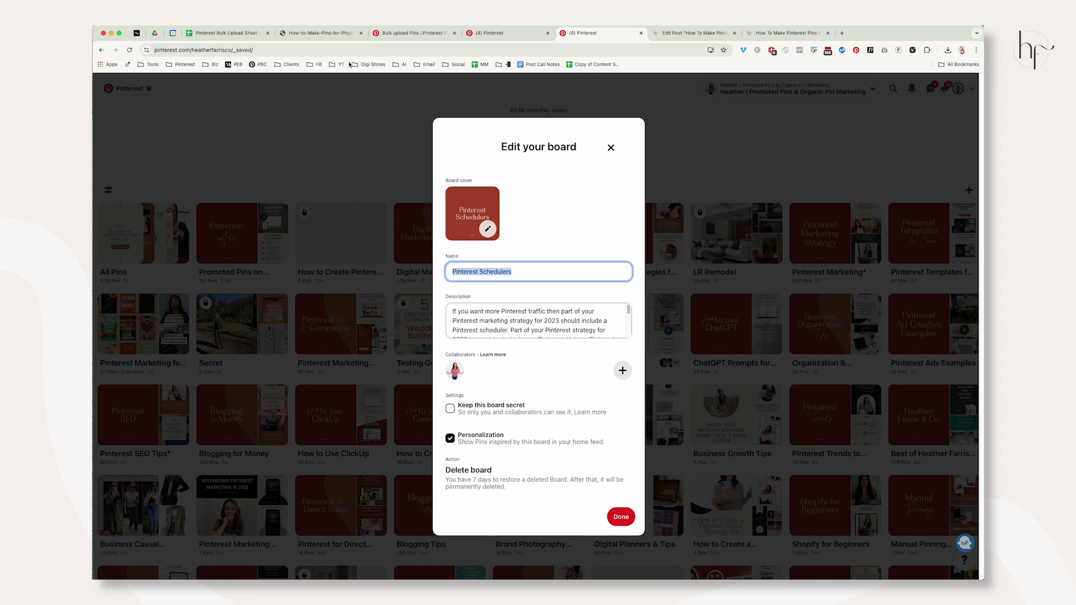
- Return to the bulk upload sheet and examine the Thumbnail column and its cell for the first pin
{"action": "left_click", "coordinate": [255, 34]}
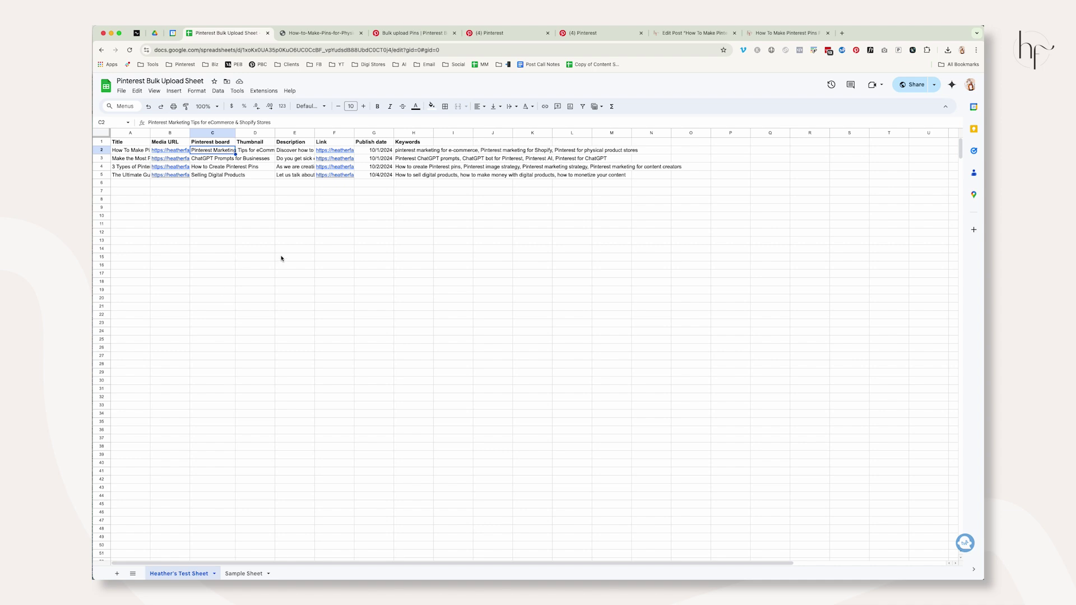
{"action": "left_click", "coordinate": [255, 150]}
{"action": "left_click", "coordinate": [256, 133]}
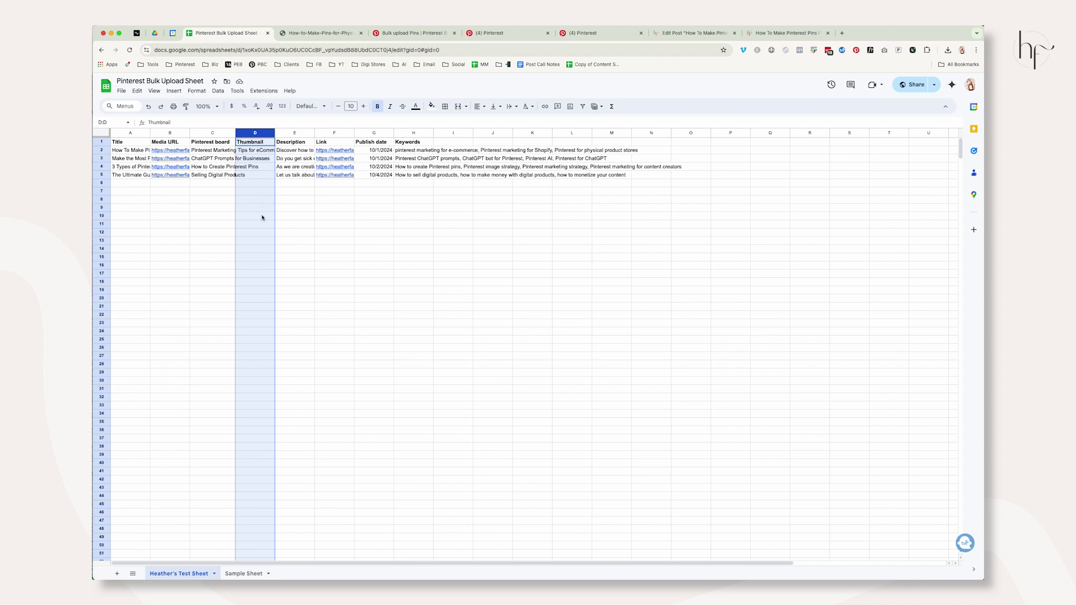
{"action": "left_click", "coordinate": [261, 152]}
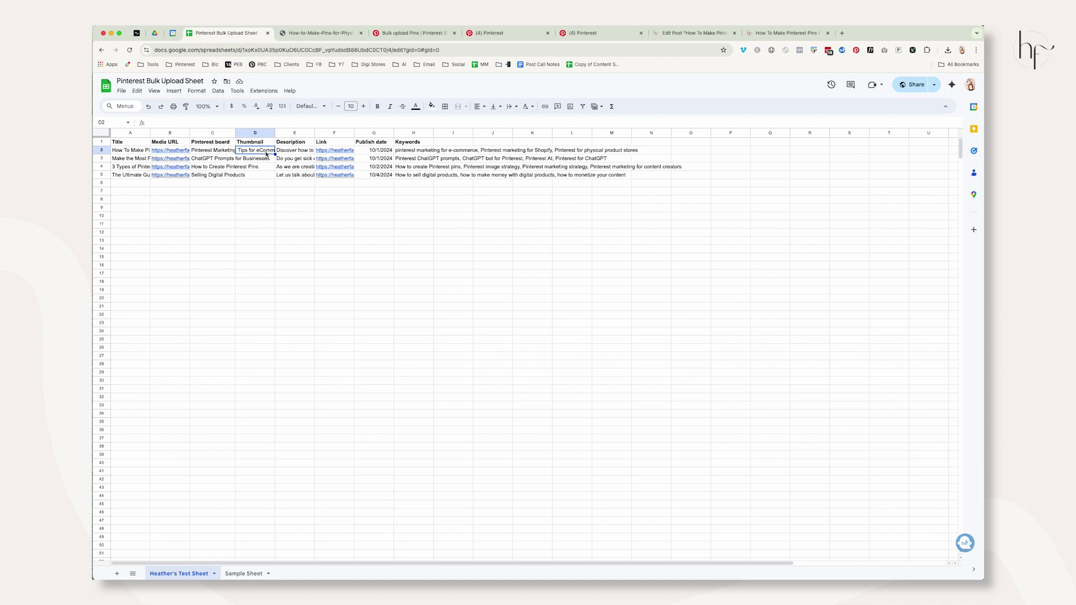
- Review the first pin's description, link and publish date, and select the Keywords entries from H2 to H6
{"action": "left_click", "coordinate": [299, 151]}
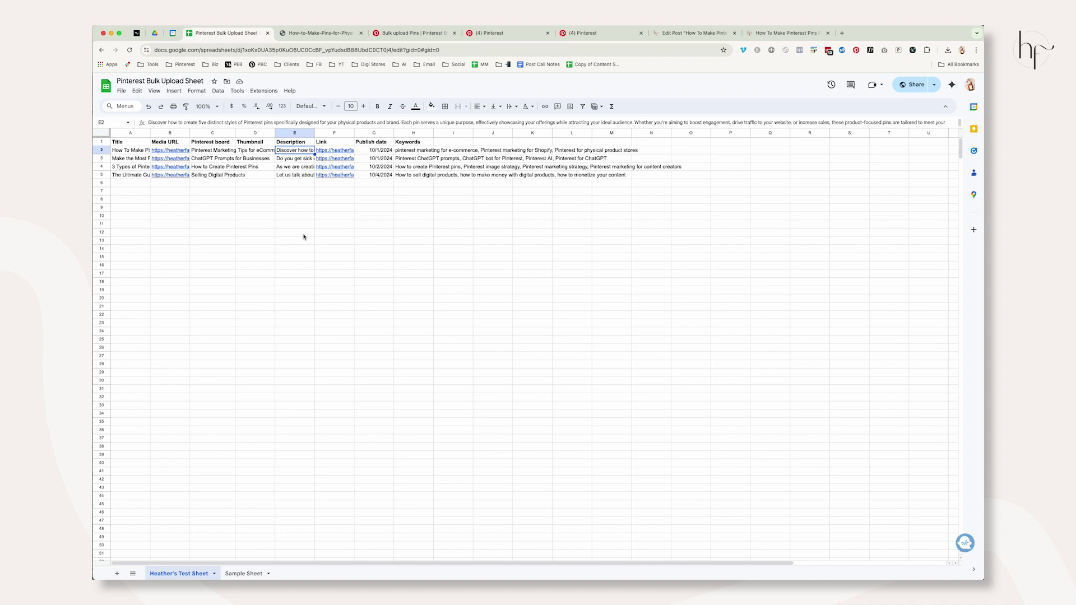
{"action": "left_click", "coordinate": [338, 151]}
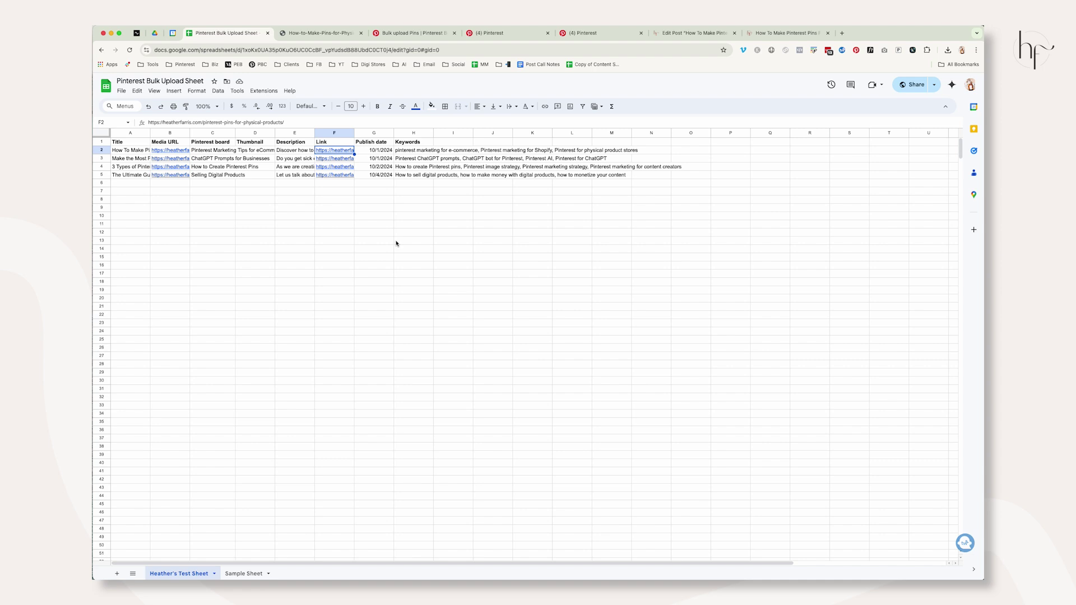
{"action": "left_click", "coordinate": [378, 153]}
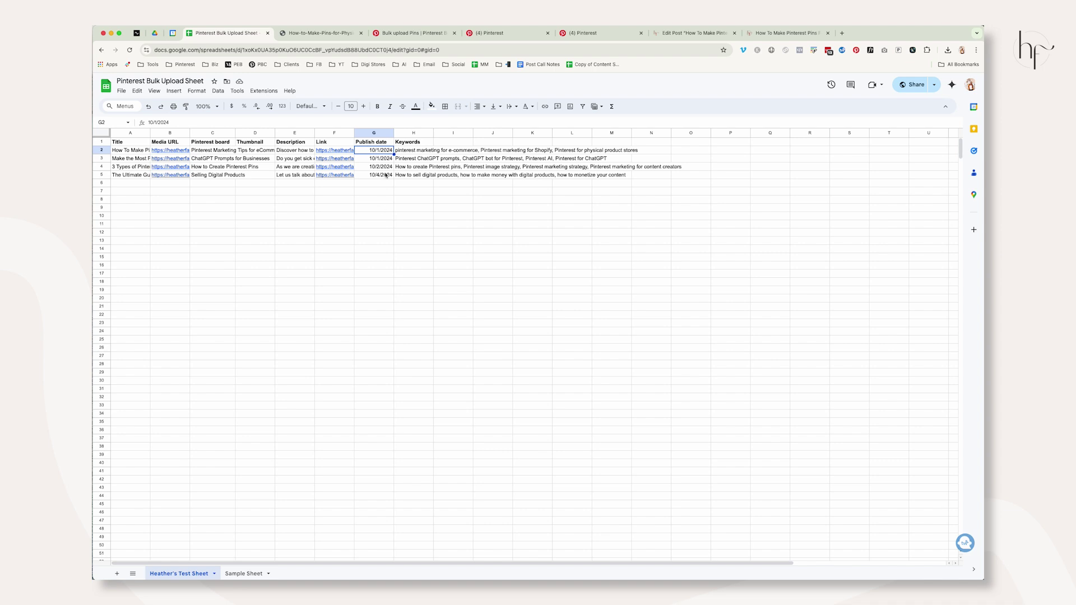
{"action": "left_click_drag", "start_coordinate": [412, 150], "coordinate": [420, 185]}
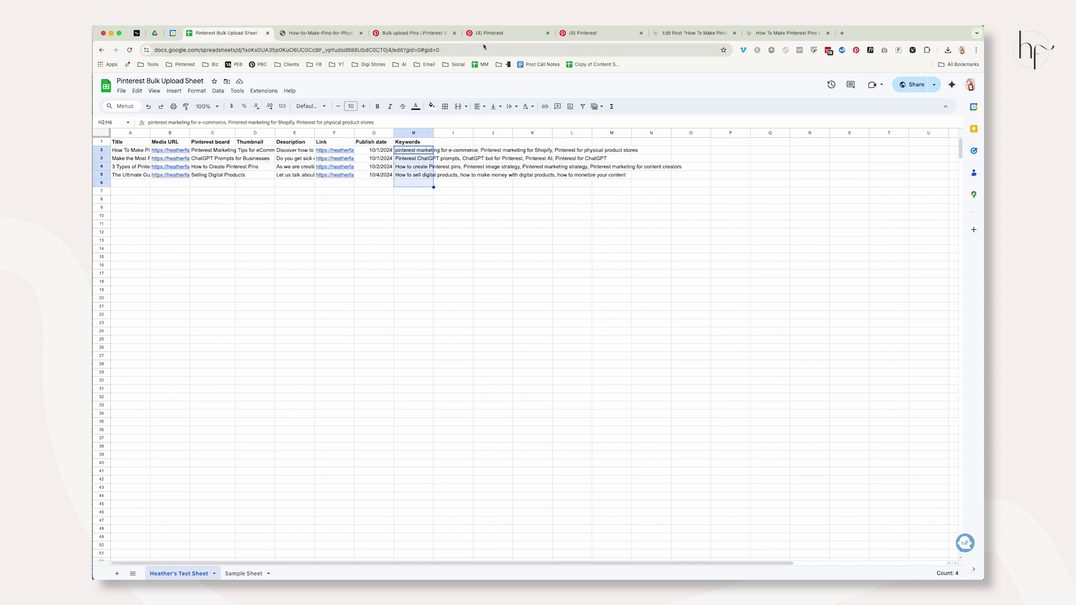
- Open the Pinterest bulk upload help article and highlight the Keywords row's requirement and its example list
{"action": "left_click", "coordinate": [412, 33]}
{"action": "scroll", "coordinate": [521, 339], "scroll_direction": "down", "scroll_amount": 10}
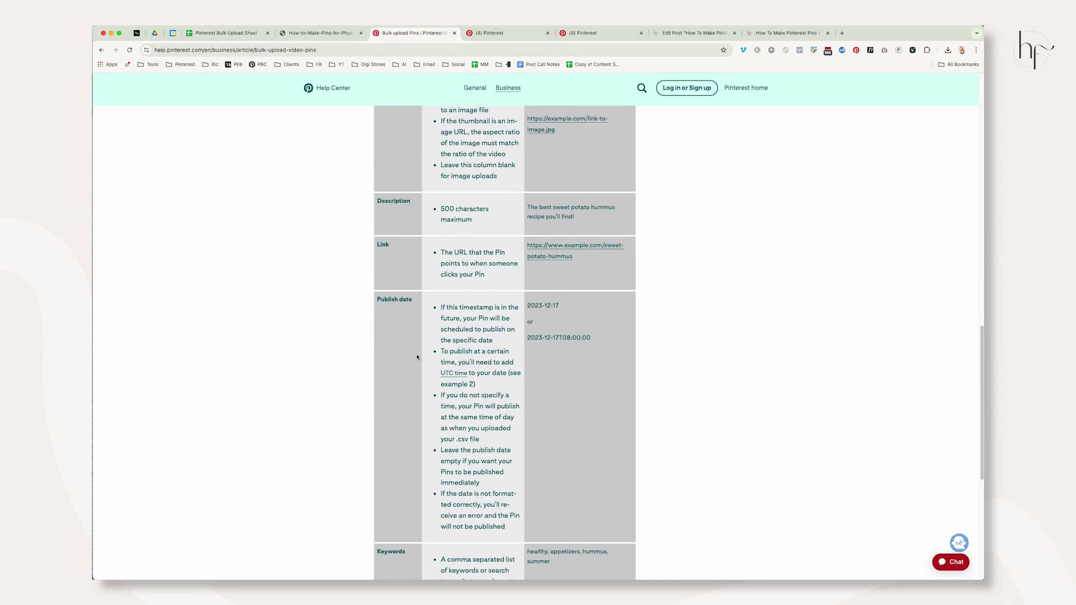
{"action": "left_click_drag", "start_coordinate": [441, 407], "coordinate": [483, 442]}
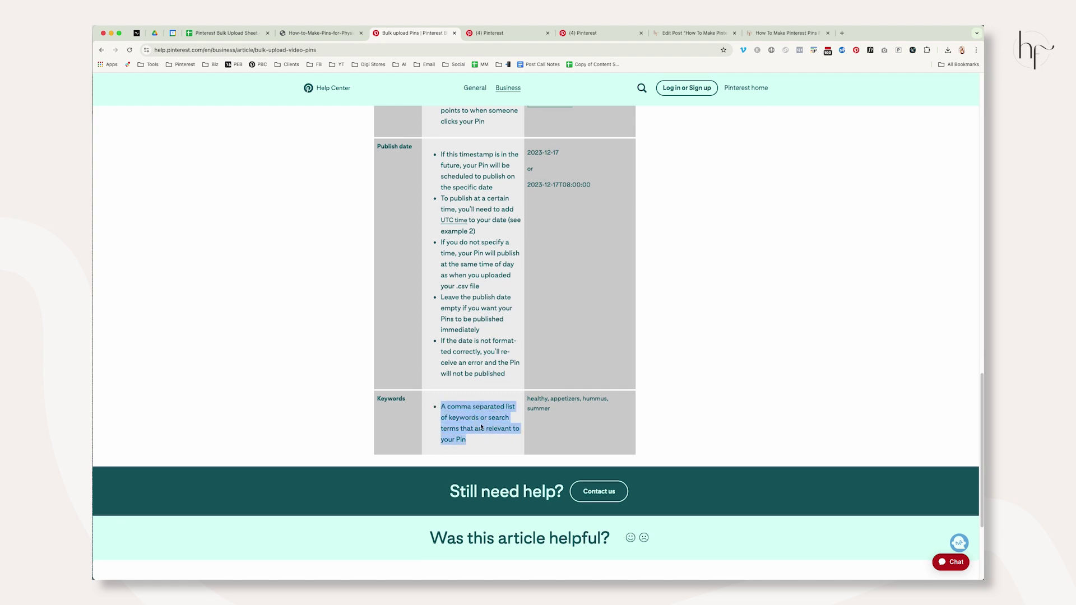
{"action": "left_click_drag", "start_coordinate": [551, 410], "coordinate": [524, 401]}
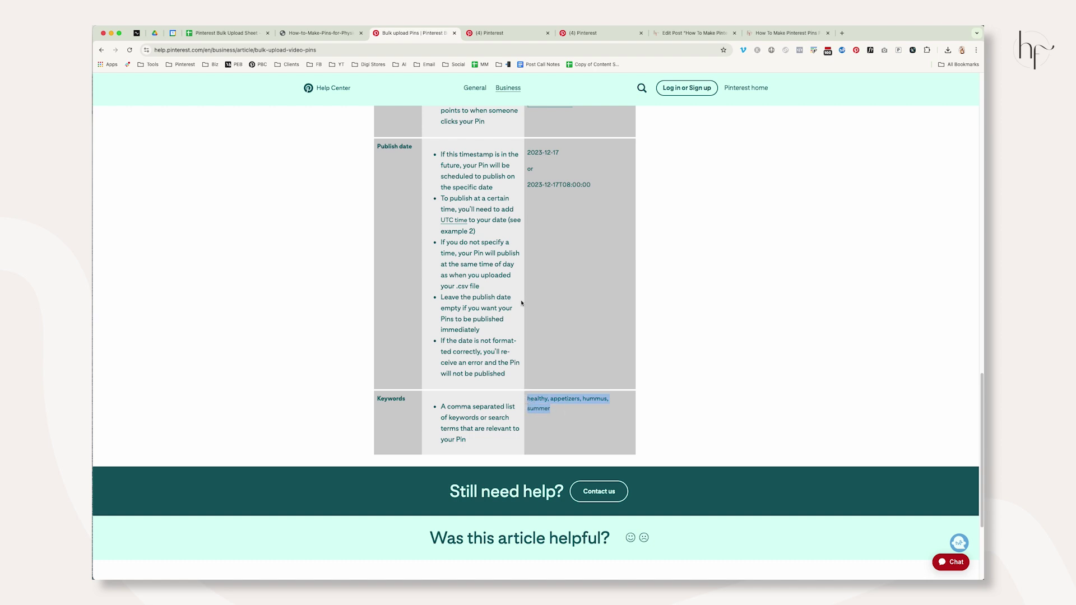
- Highlight the date-only and date-with-time examples in the Publish date row, including the time portion
{"action": "left_click_drag", "start_coordinate": [592, 185], "coordinate": [523, 185]}
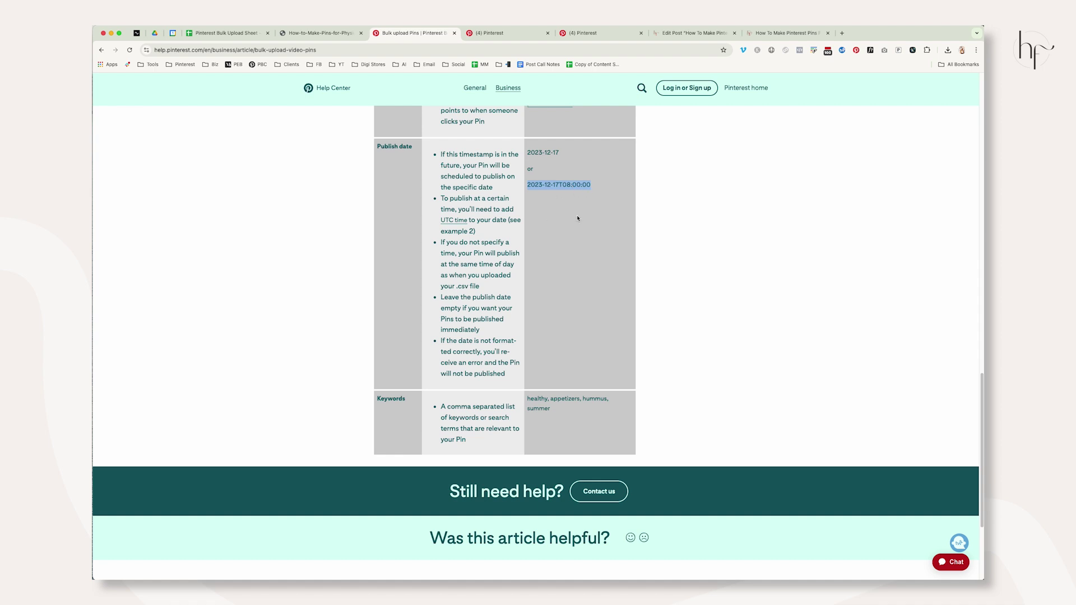
{"action": "left_click_drag", "start_coordinate": [590, 193], "coordinate": [565, 155]}
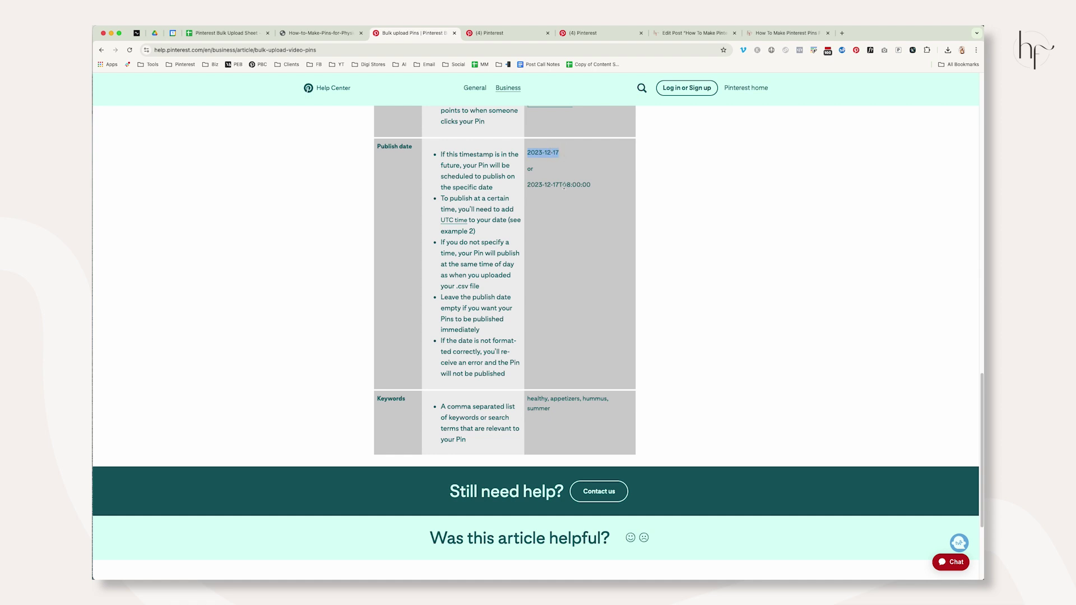
{"action": "left_click_drag", "start_coordinate": [562, 186], "coordinate": [593, 186]}
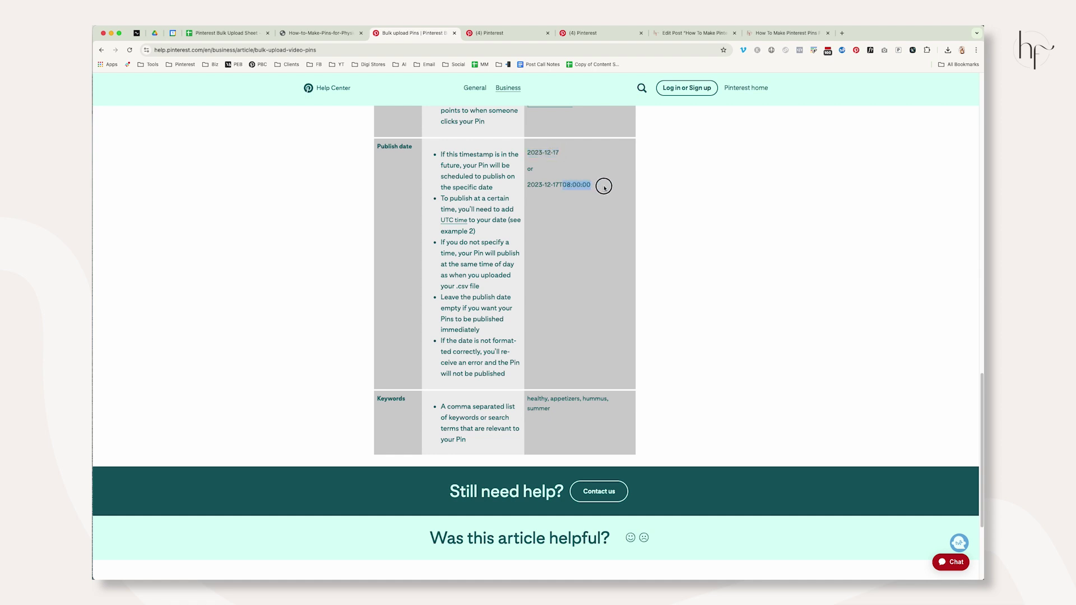
{"action": "left_click", "coordinate": [567, 251]}
- Select the publish dates from G2 to G6 in the bulk upload sheet and compare them with the help article's date-only example
{"action": "key", "text": "super+4"}
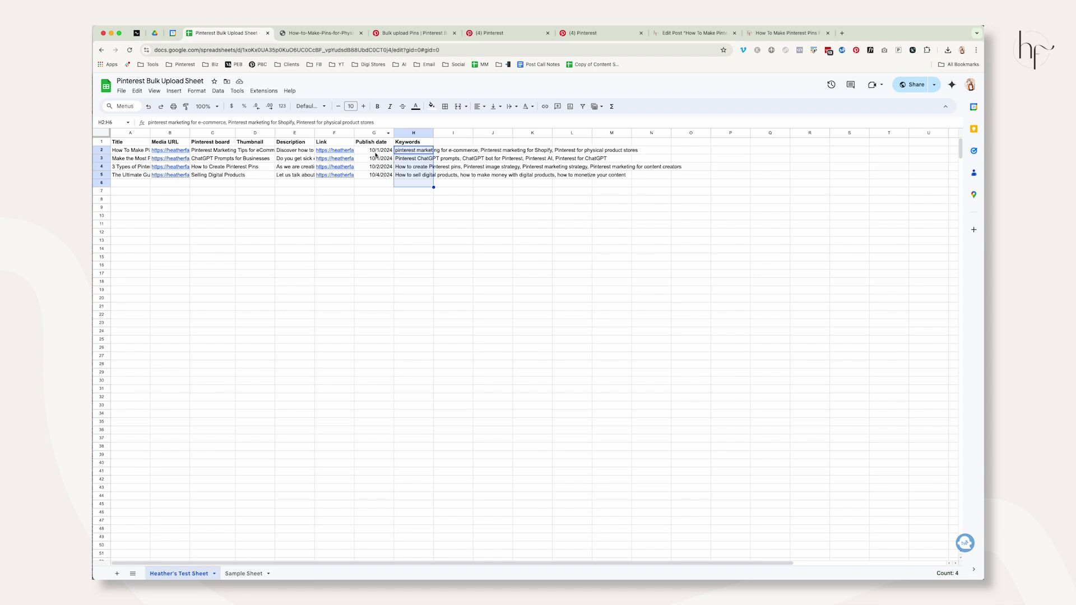
{"action": "left_click", "coordinate": [376, 151]}
{"action": "left_click_drag", "start_coordinate": [379, 152], "coordinate": [374, 183]}
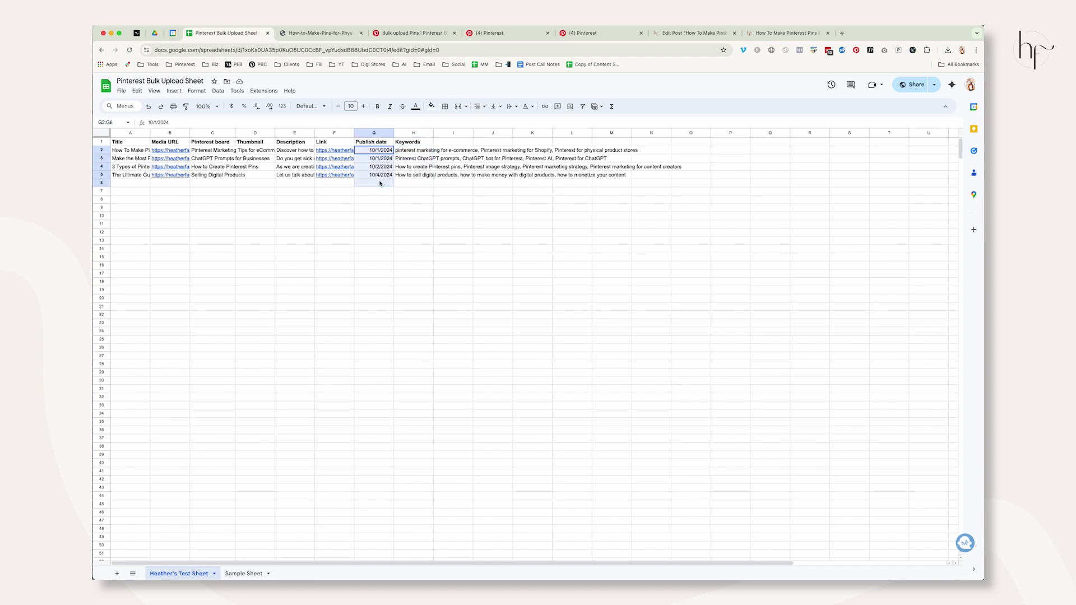
{"action": "left_click", "coordinate": [412, 33]}
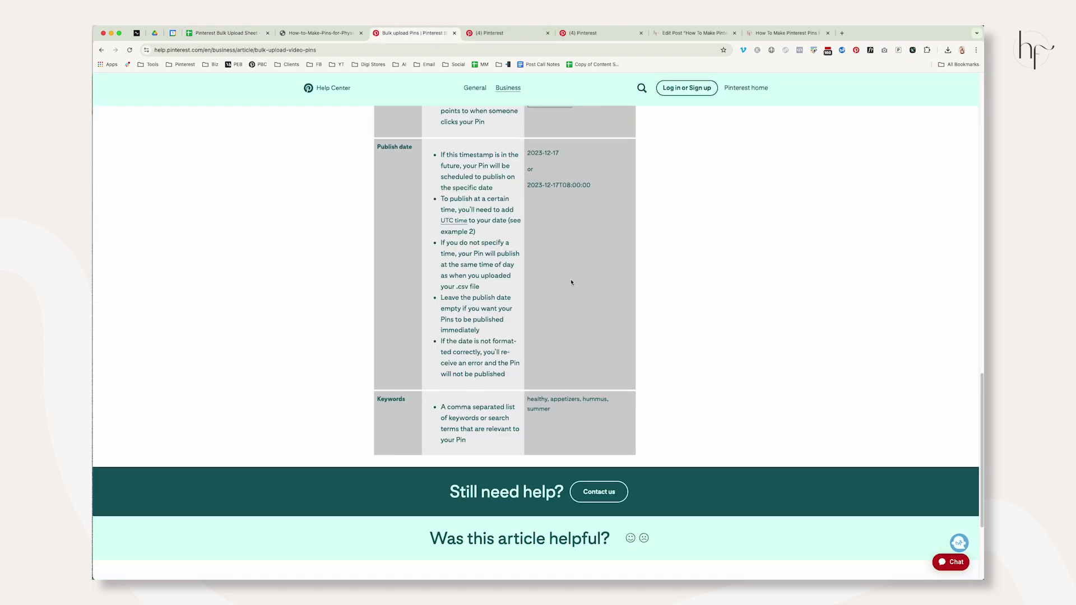
{"action": "scroll", "coordinate": [571, 281], "scroll_direction": "up", "scroll_amount": 3}
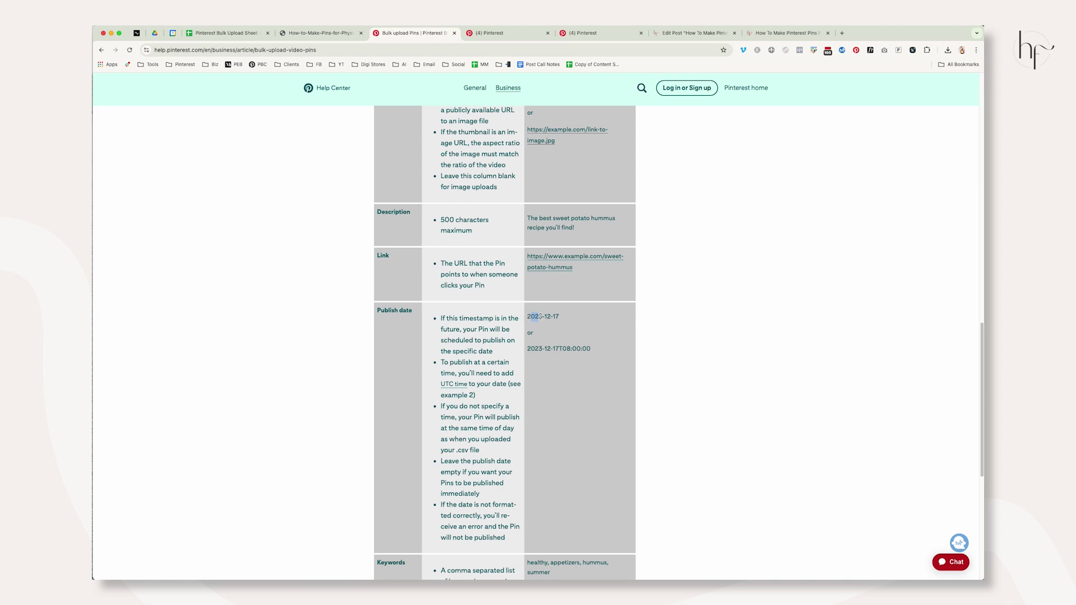
{"action": "left_click_drag", "start_coordinate": [556, 316], "coordinate": [560, 316]}
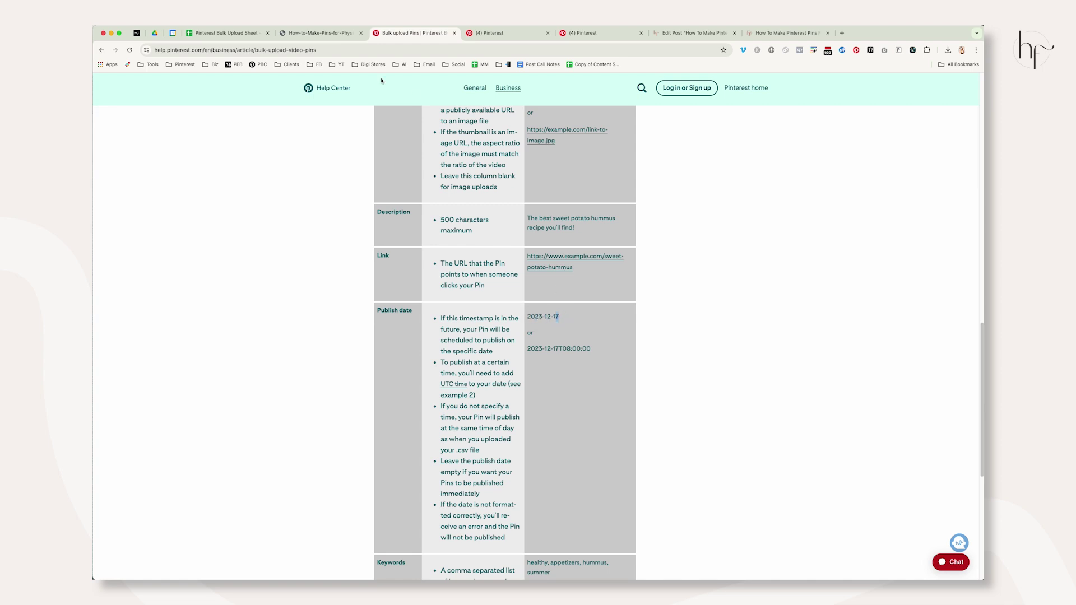
- Clear the publish dates from G2 to G6 in the bulk upload sheet and enter October 1, 2024 in G2, year first
{"action": "left_click", "coordinate": [224, 32]}
{"action": "key", "text": "Delete"}
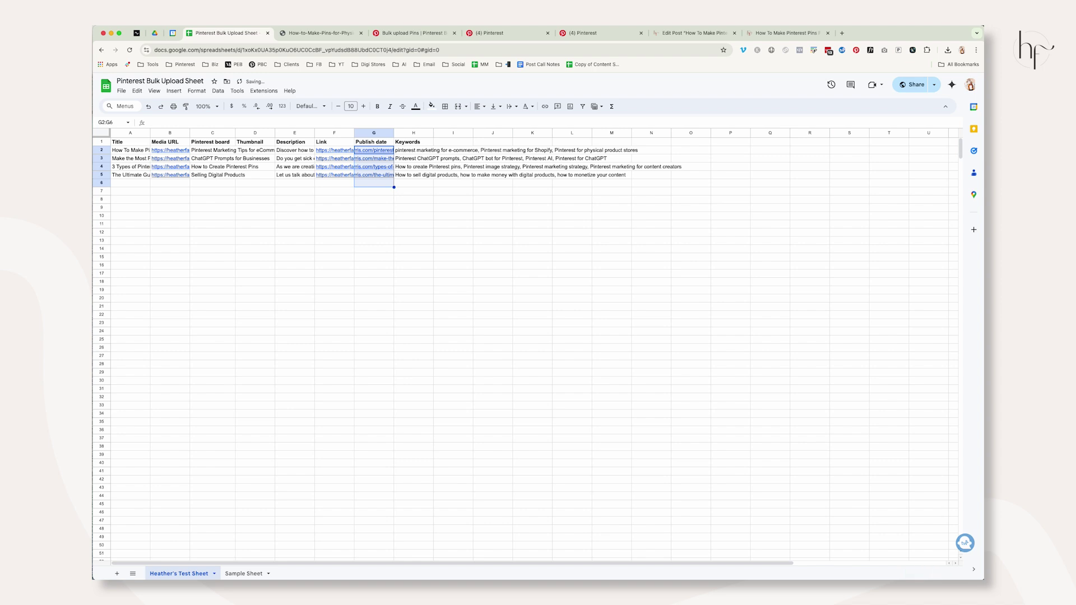
{"action": "type", "text": "2023-"}
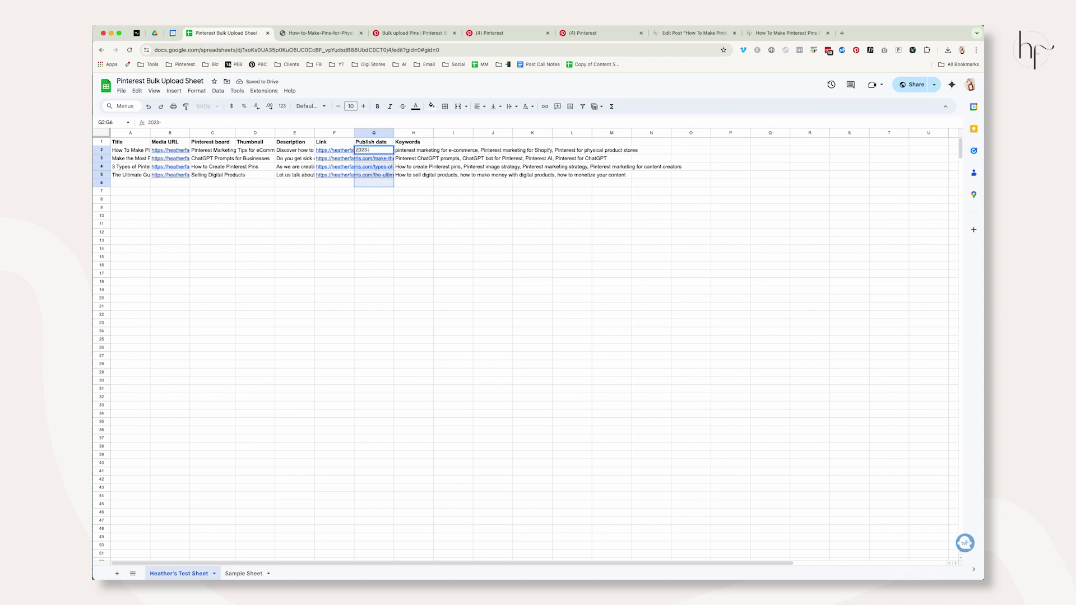
{"action": "key", "text": "BackSpace"}
{"action": "key", "text": "BackSpace"}
{"action": "type", "text": "4"}
{"action": "key", "text": "Return"}
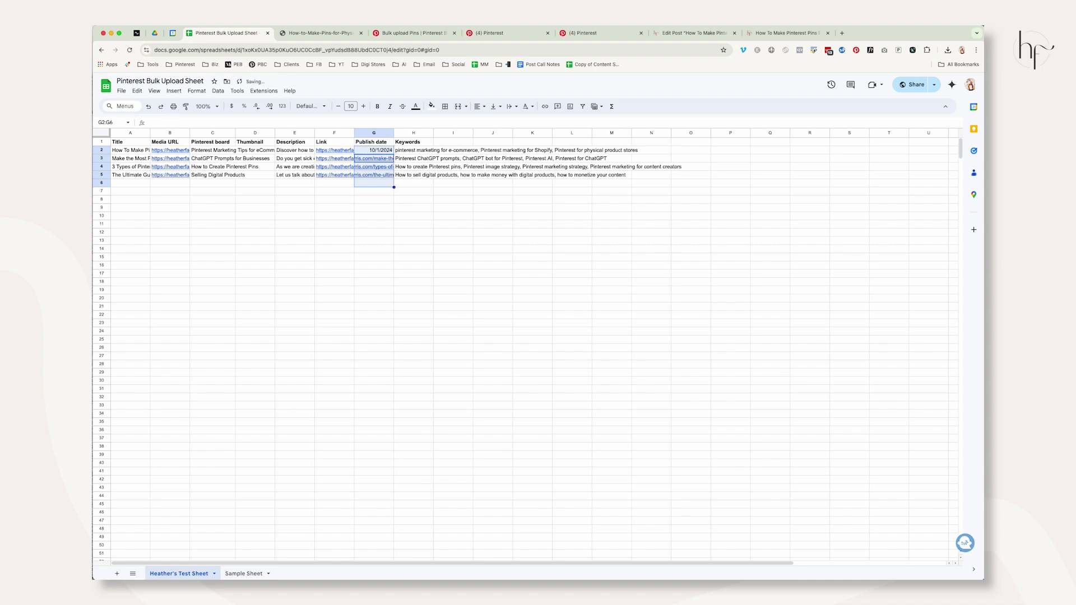
- Apply the Date time number format to the first pin's publish date in G2
{"action": "left_click", "coordinate": [376, 150]}
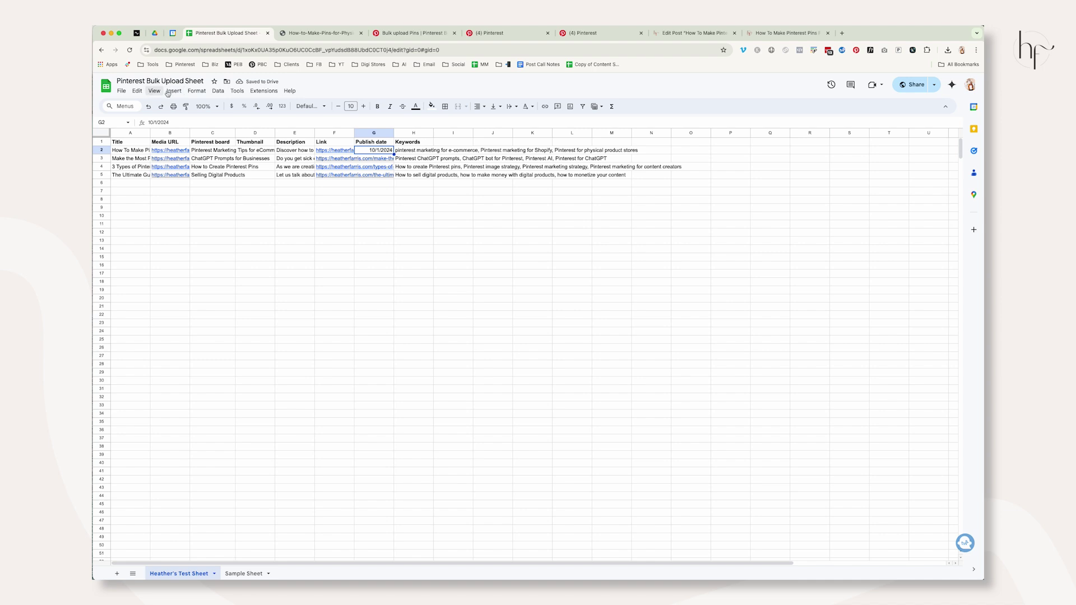
{"action": "left_click", "coordinate": [196, 91]}
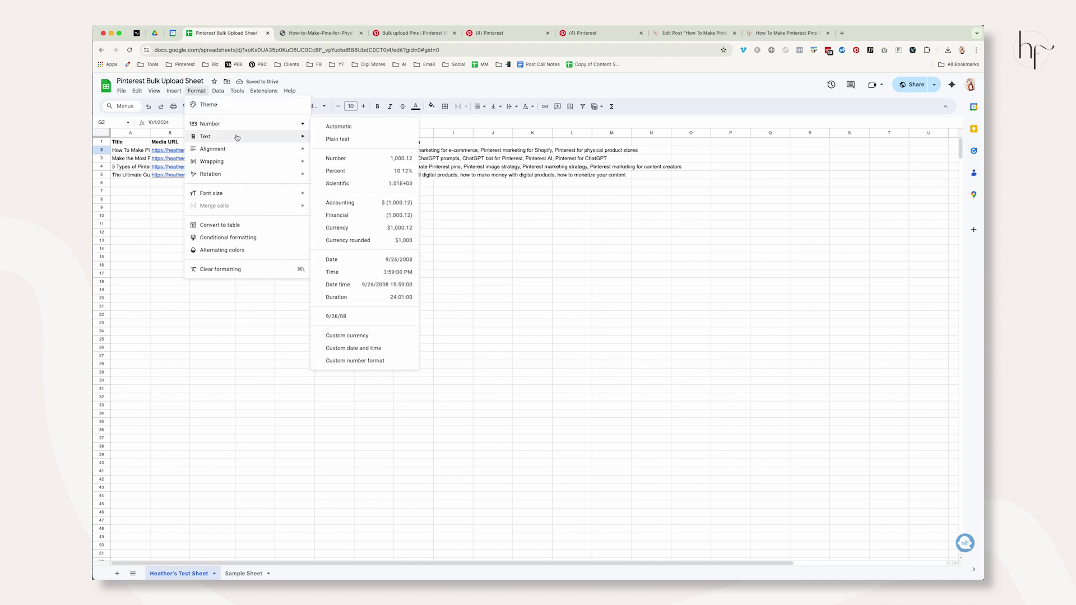
{"action": "mouse_move", "coordinate": [269, 124]}
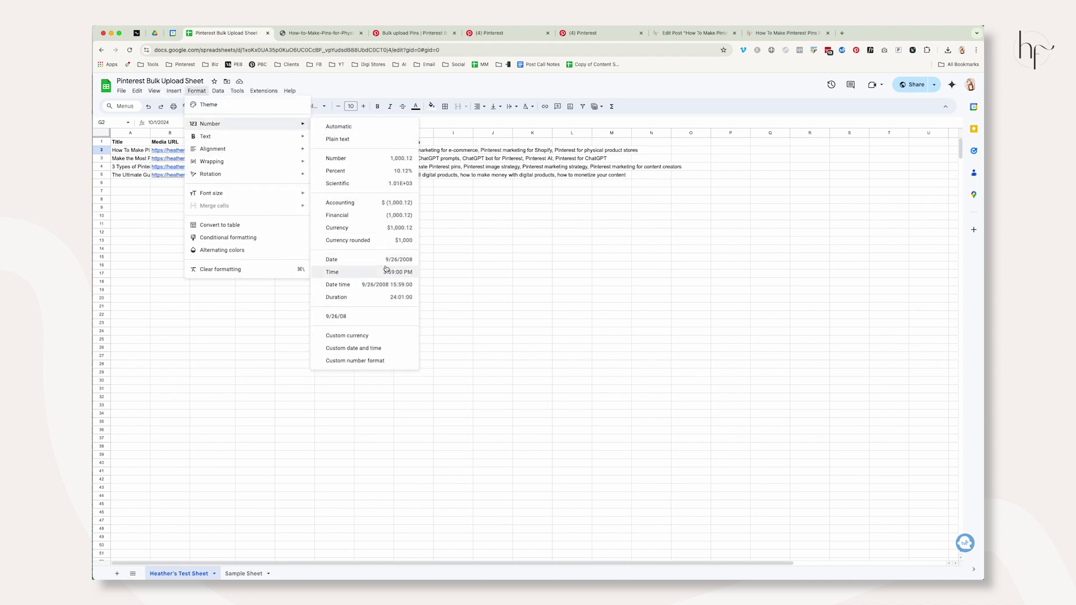
{"action": "left_click", "coordinate": [366, 285]}
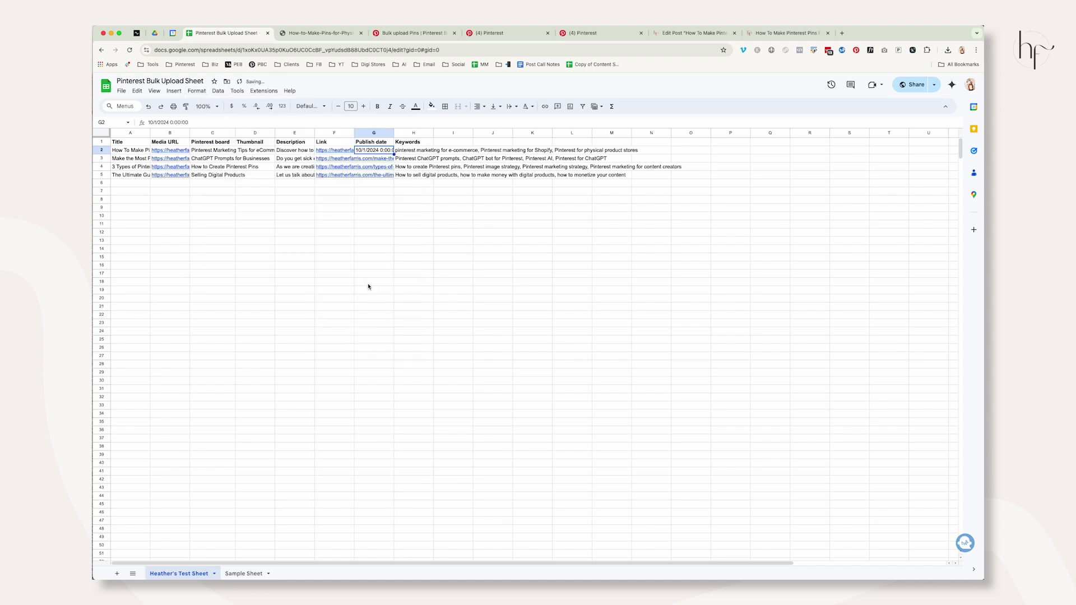
- Apply the custom number format yyyy/m/d, without a time portion, to the publish date in G2
{"action": "left_click", "coordinate": [196, 92]}
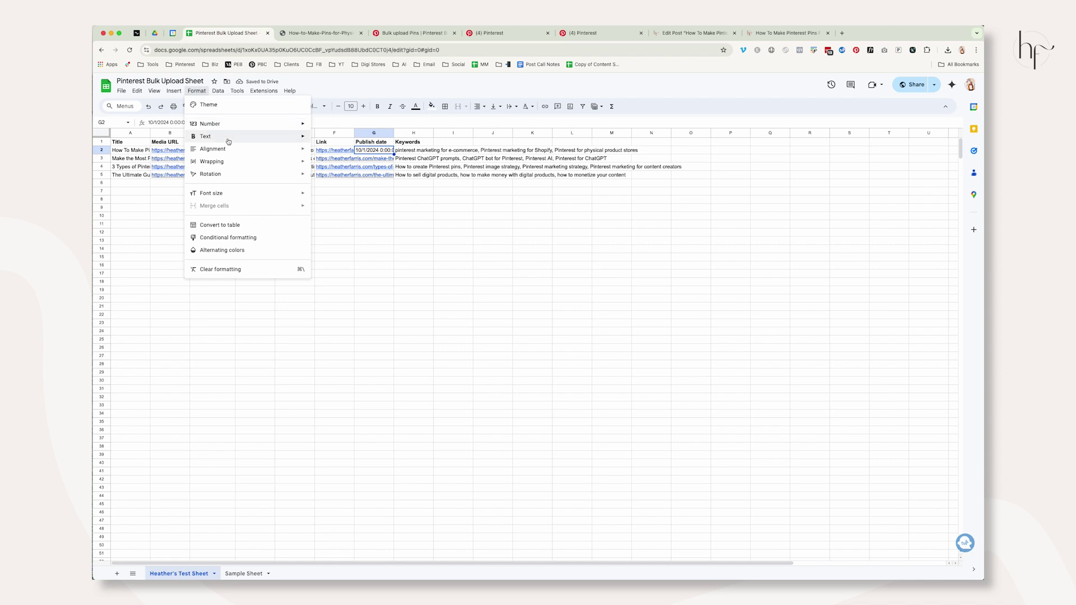
{"action": "mouse_move", "coordinate": [229, 127]}
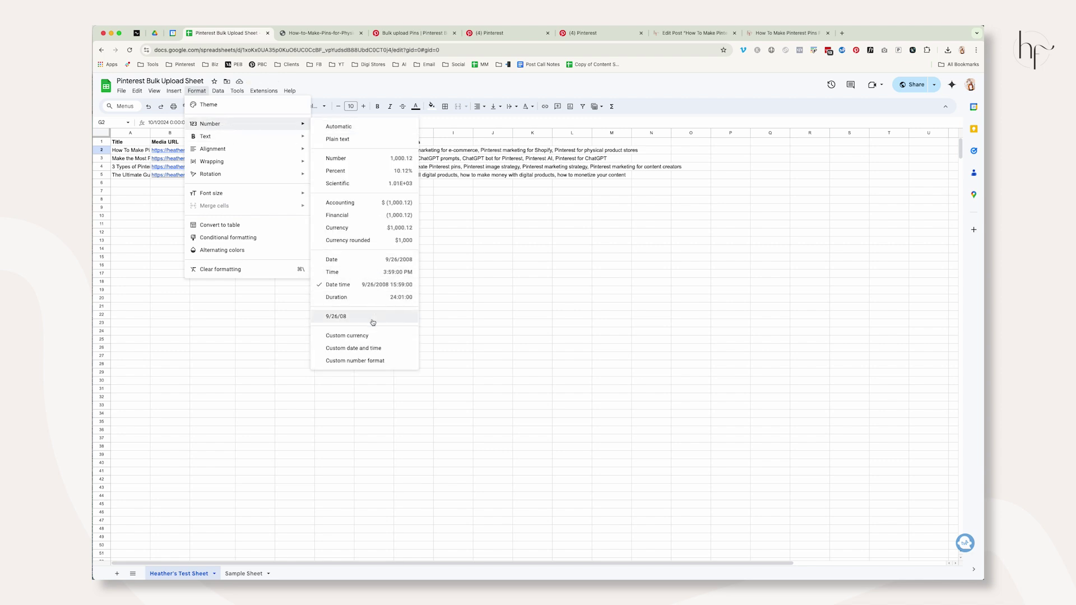
{"action": "left_click", "coordinate": [378, 361]}
{"action": "scroll", "coordinate": [580, 309], "scroll_direction": "down", "scroll_amount": 2}
{"action": "scroll", "coordinate": [580, 312], "scroll_direction": "down", "scroll_amount": 3}
{"action": "double_click", "coordinate": [453, 247]}
{"action": "type", "text": "yyyy/d/yyyy H:mm:ss"}
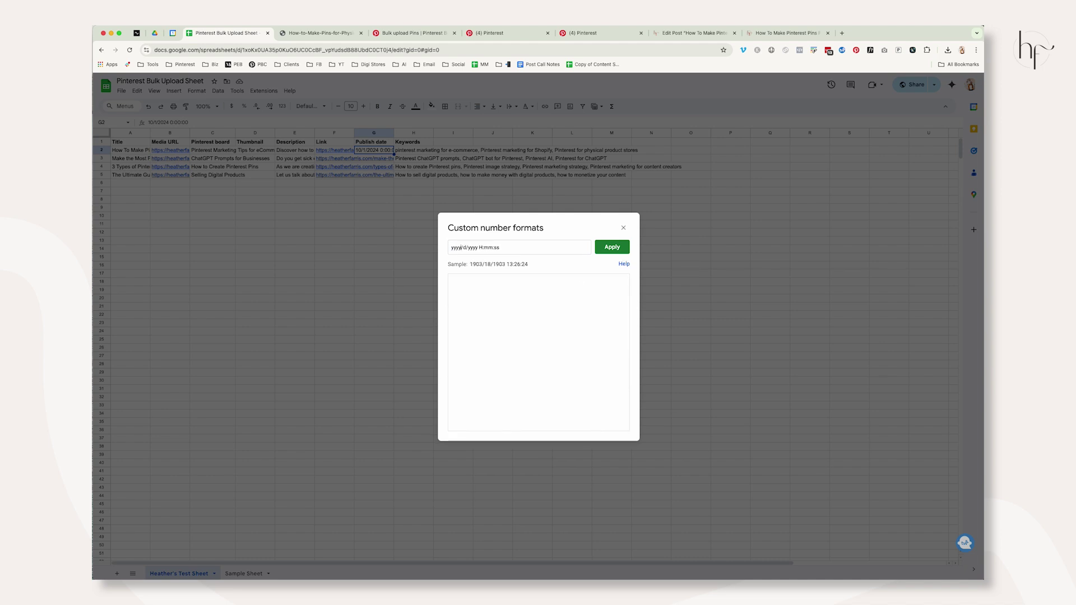
{"action": "double_click", "coordinate": [466, 247]}
{"action": "type", "text": "m"}
{"action": "double_click", "coordinate": [474, 247]}
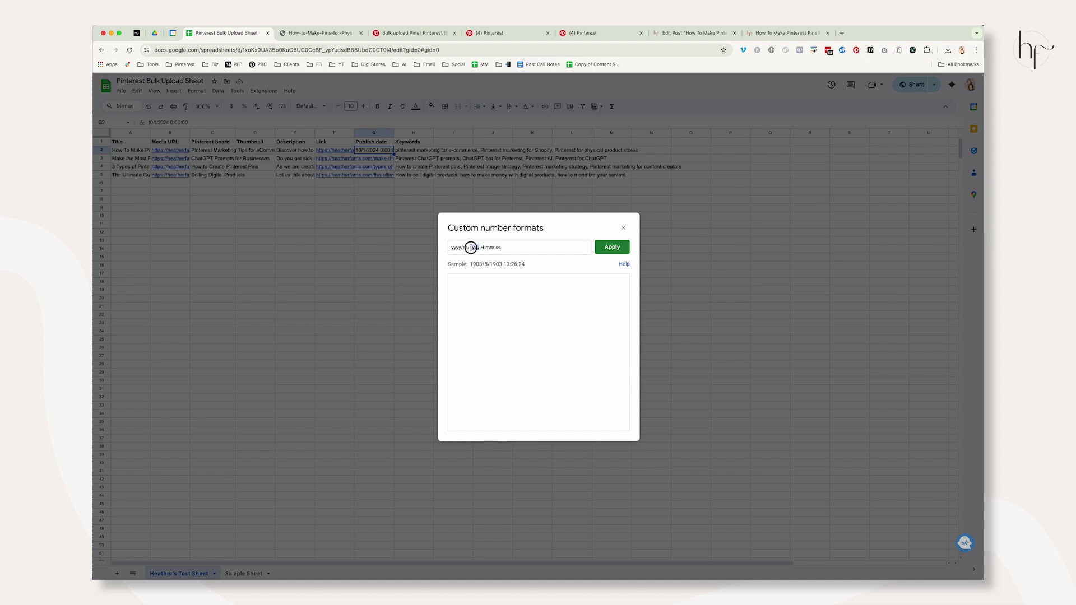
{"action": "type", "text": "d"}
{"action": "left_click_drag", "start_coordinate": [504, 248], "coordinate": [474, 247]}
{"action": "key", "text": "BackSpace"}
{"action": "left_click", "coordinate": [608, 249]}
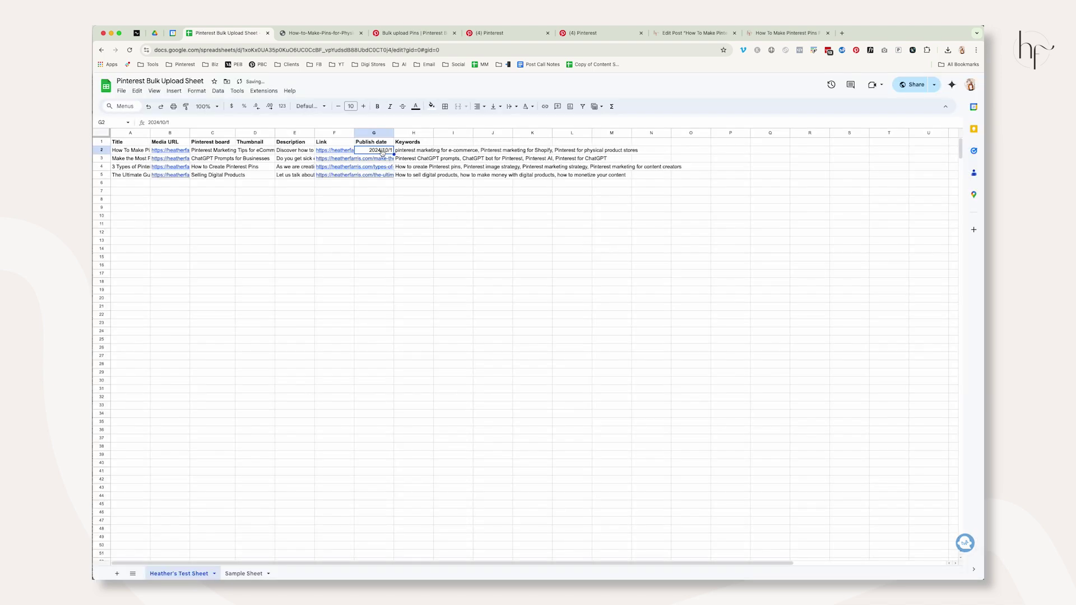
- Fill the publish dates down from G2 to G5 and set their custom number format to yyyy-m-d
{"action": "left_click_drag", "start_coordinate": [395, 167], "coordinate": [392, 177]}
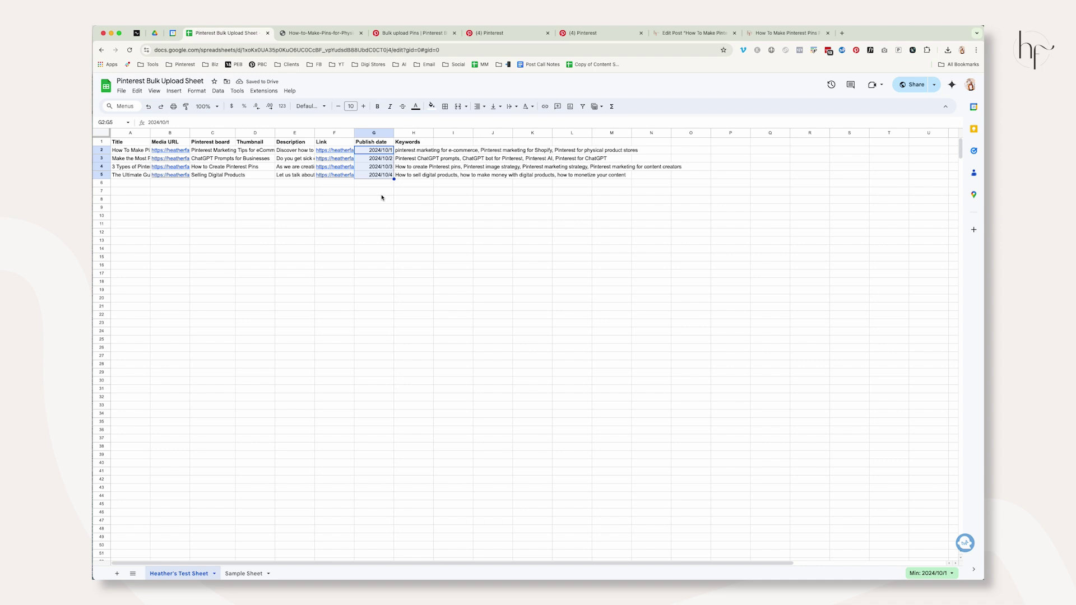
{"action": "left_click", "coordinate": [197, 91]}
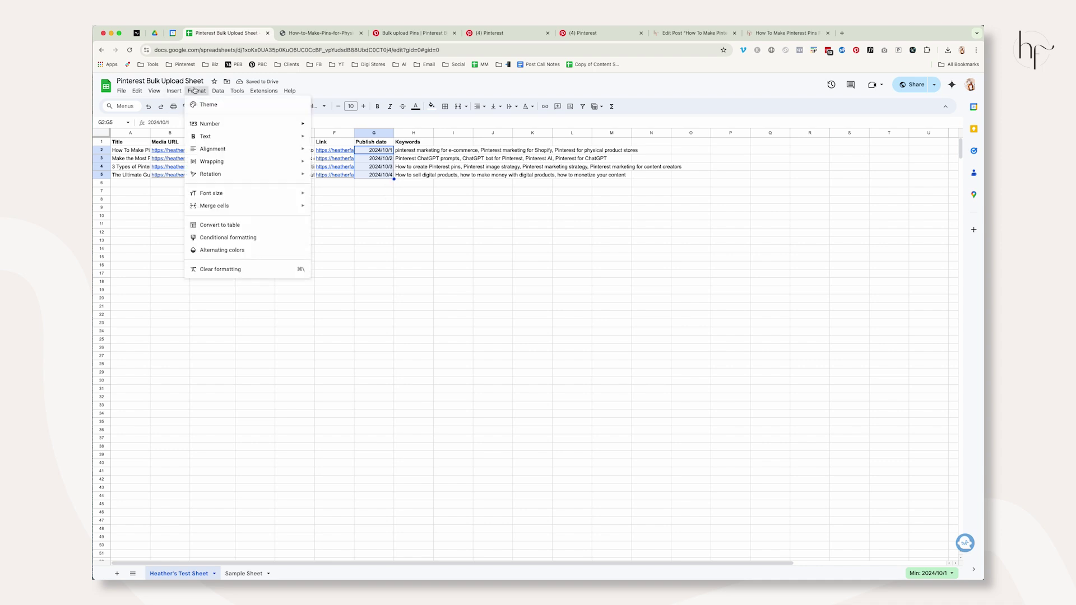
{"action": "mouse_move", "coordinate": [291, 123]}
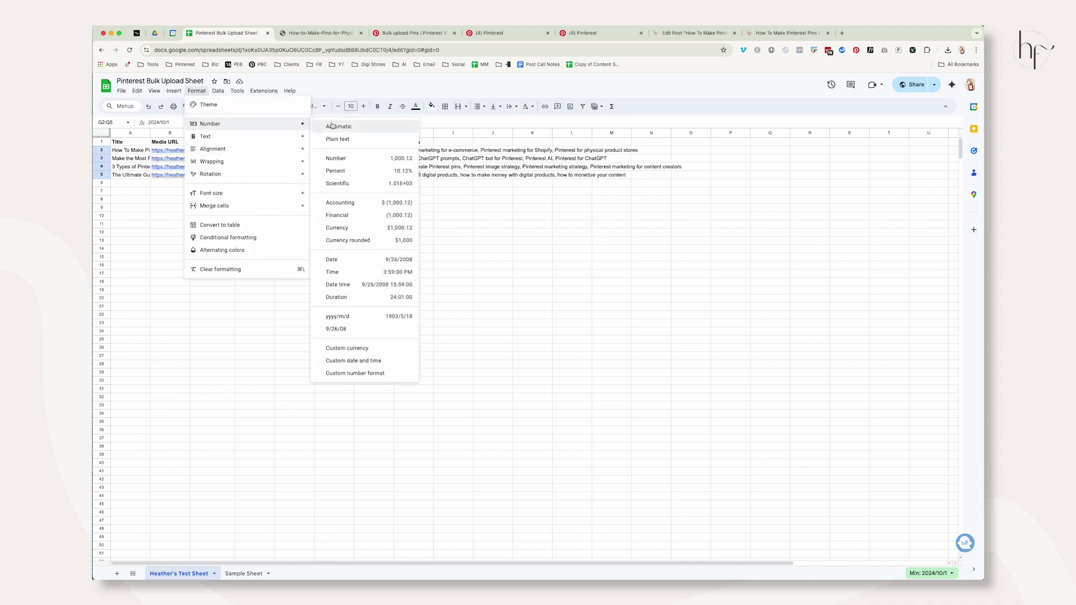
{"action": "left_click", "coordinate": [373, 374]}
{"action": "left_click", "coordinate": [462, 246]}
{"action": "key", "text": "BackSpace"}
{"action": "type", "text": "-"}
{"action": "left_click", "coordinate": [469, 246]}
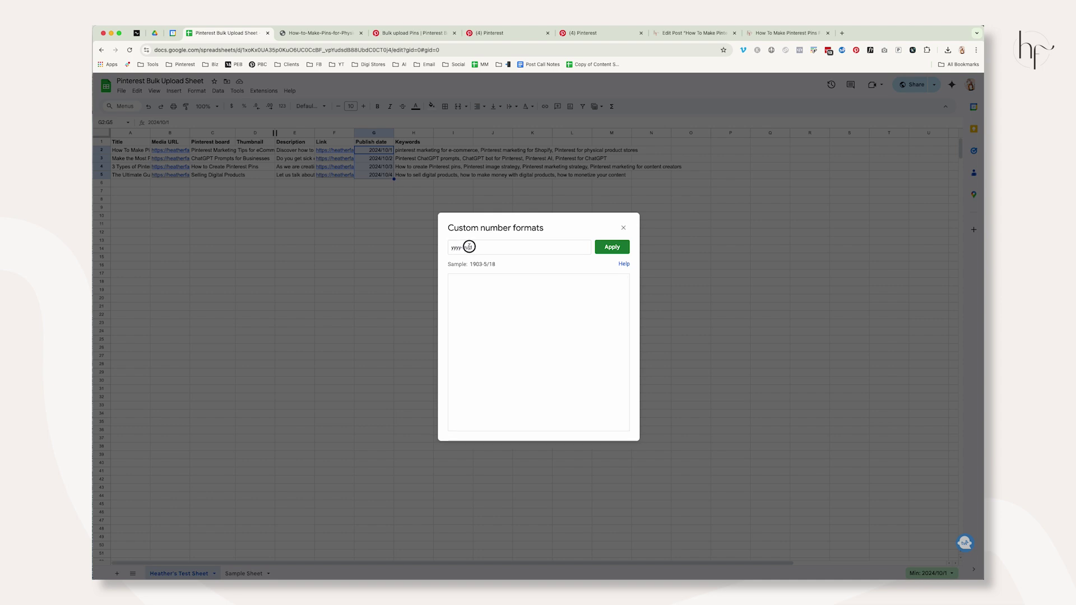
{"action": "left_click", "coordinate": [468, 246]}
{"action": "key", "text": "BackSpace"}
{"action": "key", "text": "BackSpace"}
{"action": "left_click", "coordinate": [612, 247]}
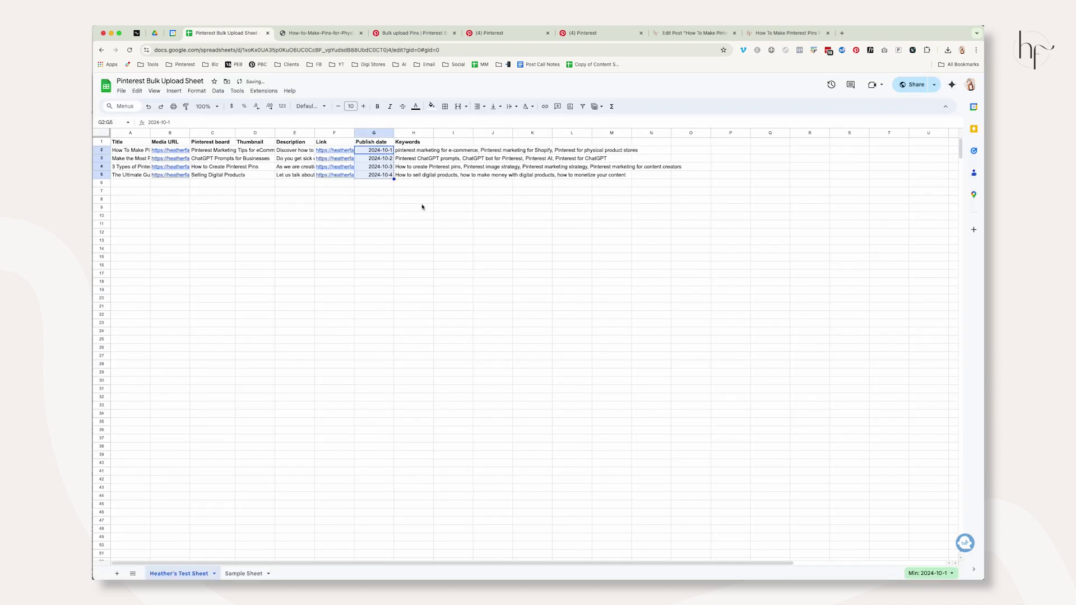
- Examine the Publish date column from G2 to G13 on the Sample Sheet and return to the test sheet
{"action": "key", "text": "alt+Down"}
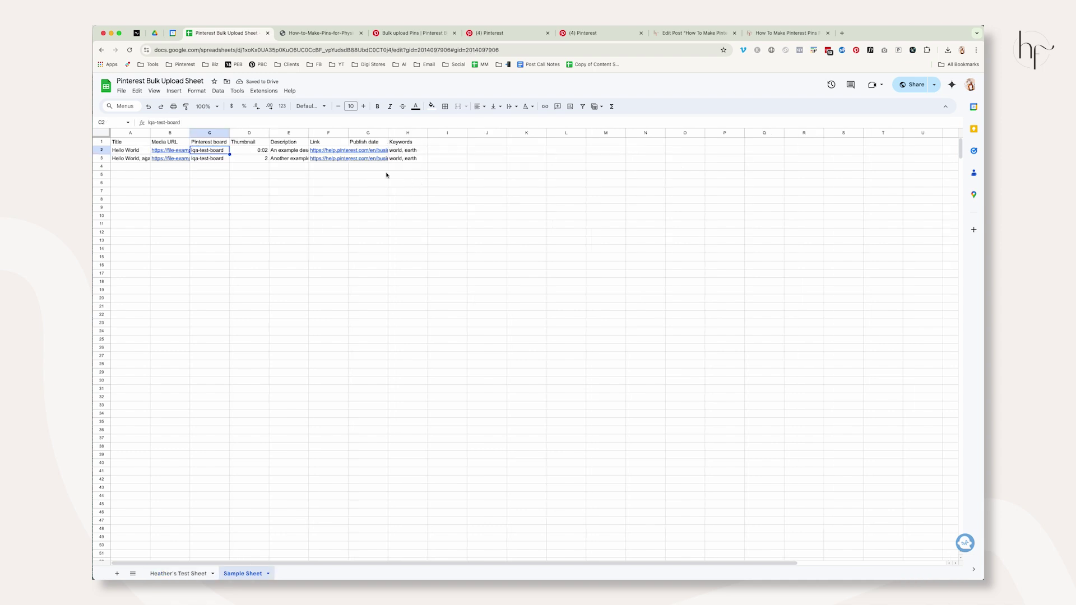
{"action": "left_click_drag", "start_coordinate": [370, 152], "coordinate": [368, 242]}
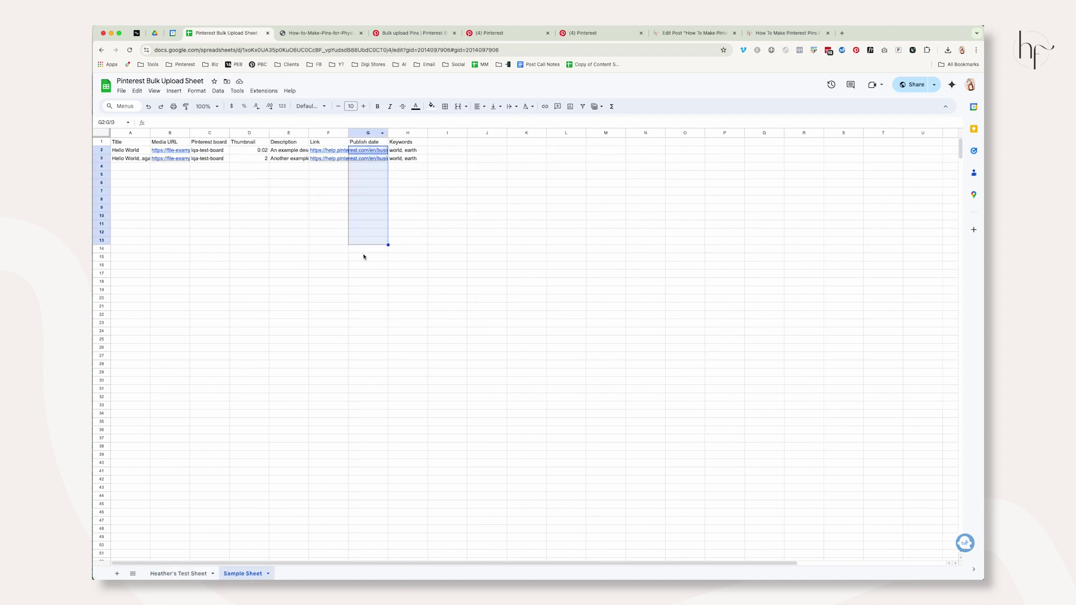
{"action": "left_click", "coordinate": [178, 573]}
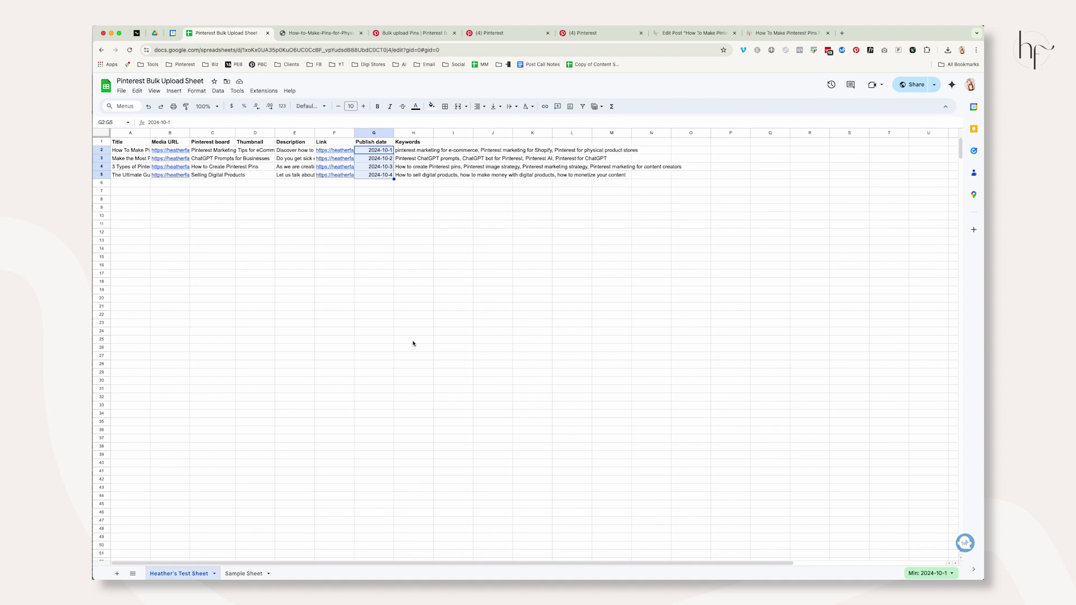
- Download the test sheet with the completed pin entries as a comma-separated values (.csv) file
{"action": "left_click", "coordinate": [409, 178]}
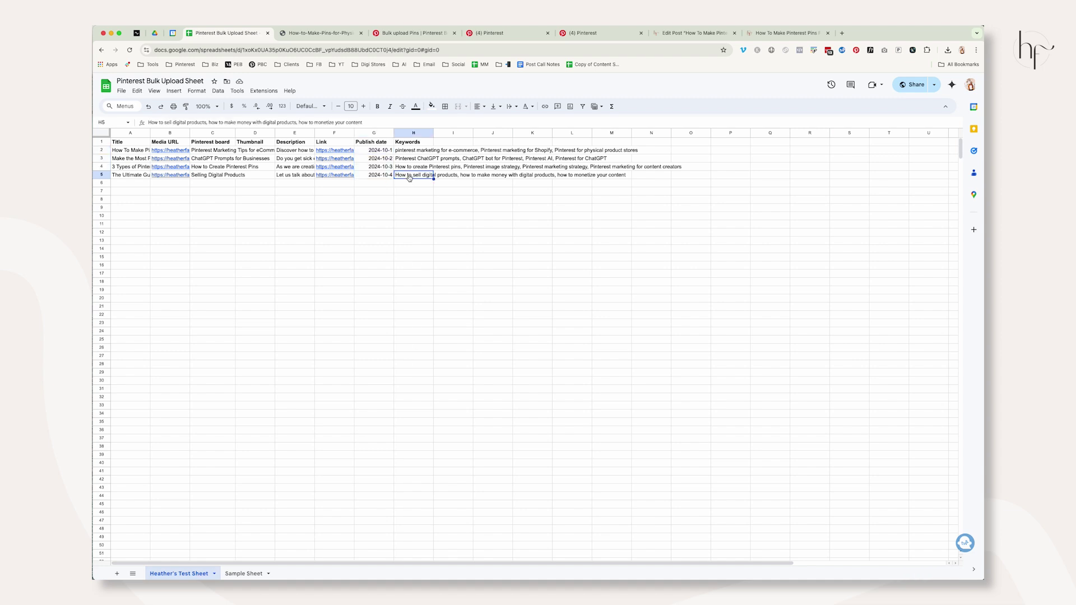
{"action": "left_click", "coordinate": [121, 90]}
{"action": "mouse_move", "coordinate": [168, 187]}
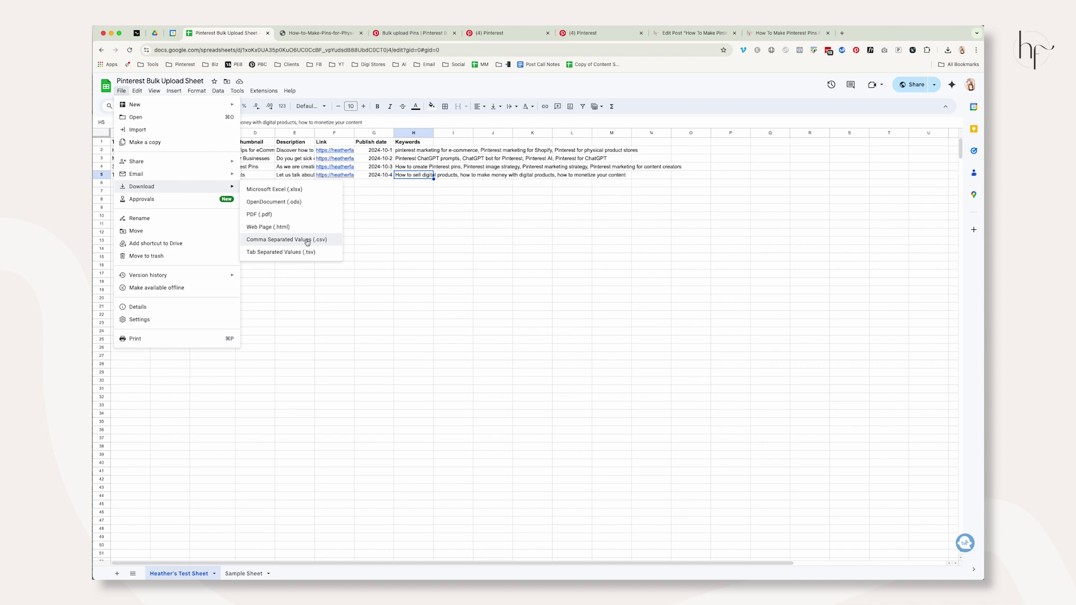
{"action": "left_click", "coordinate": [286, 239]}
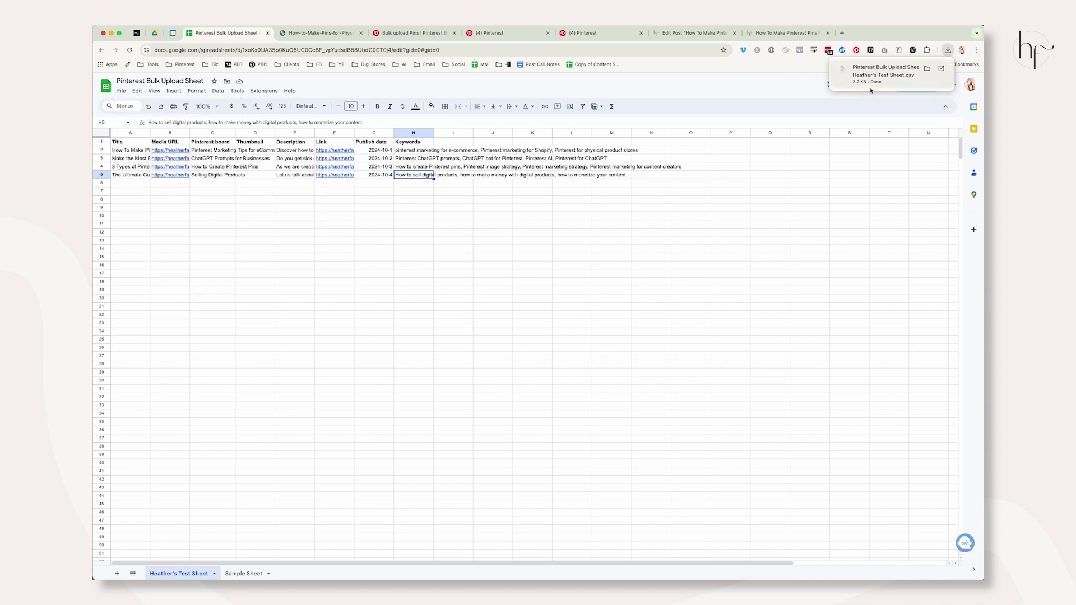
- Revisit the start of the bulk upload help article and switch to Pinterest's Bulk create Pins settings page
{"action": "left_click", "coordinate": [406, 32]}
{"action": "scroll", "coordinate": [560, 224], "scroll_direction": "up", "scroll_amount": 15}
{"action": "left_click", "coordinate": [521, 34]}
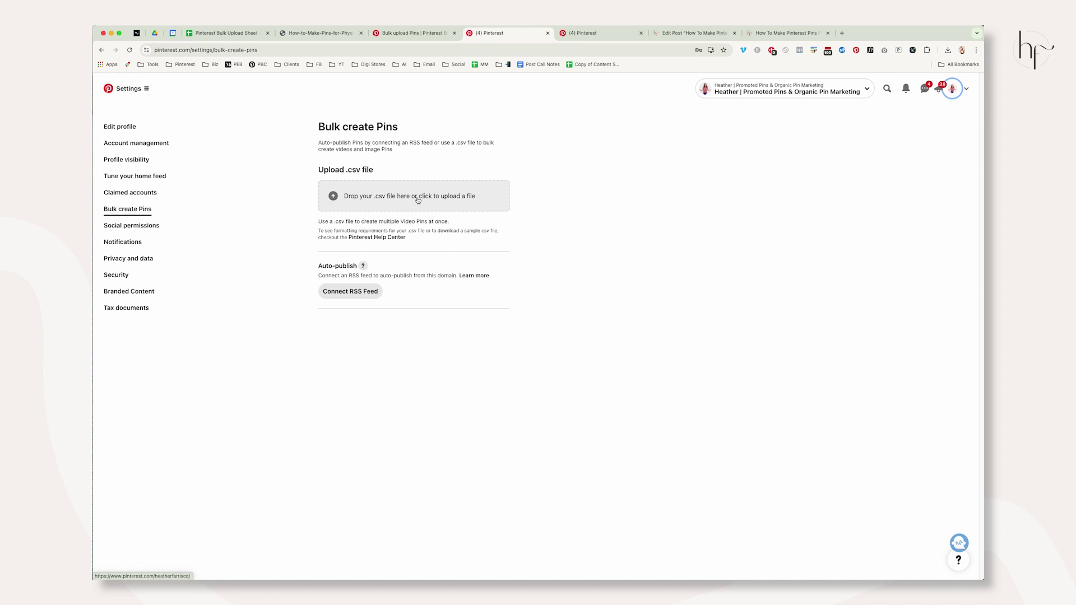
- Upload the downloaded .csv file from the browser's downloads to Bulk create Pins and dismiss the upload confirmation
{"action": "left_click", "coordinate": [947, 50]}
{"action": "left_click_drag", "start_coordinate": [881, 95], "coordinate": [418, 197]}
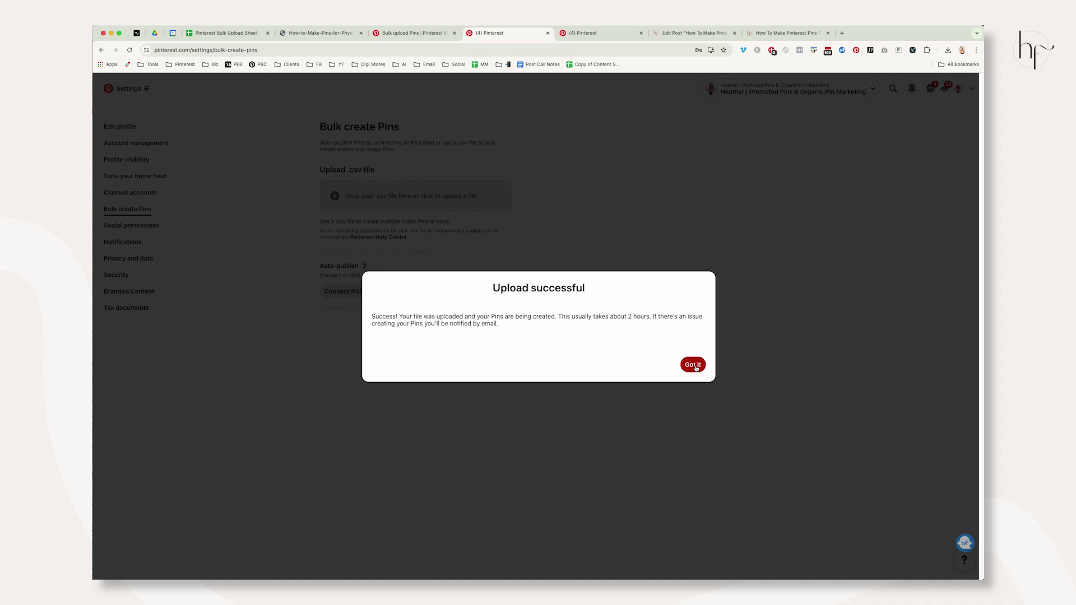
{"action": "left_click", "coordinate": [694, 366]}
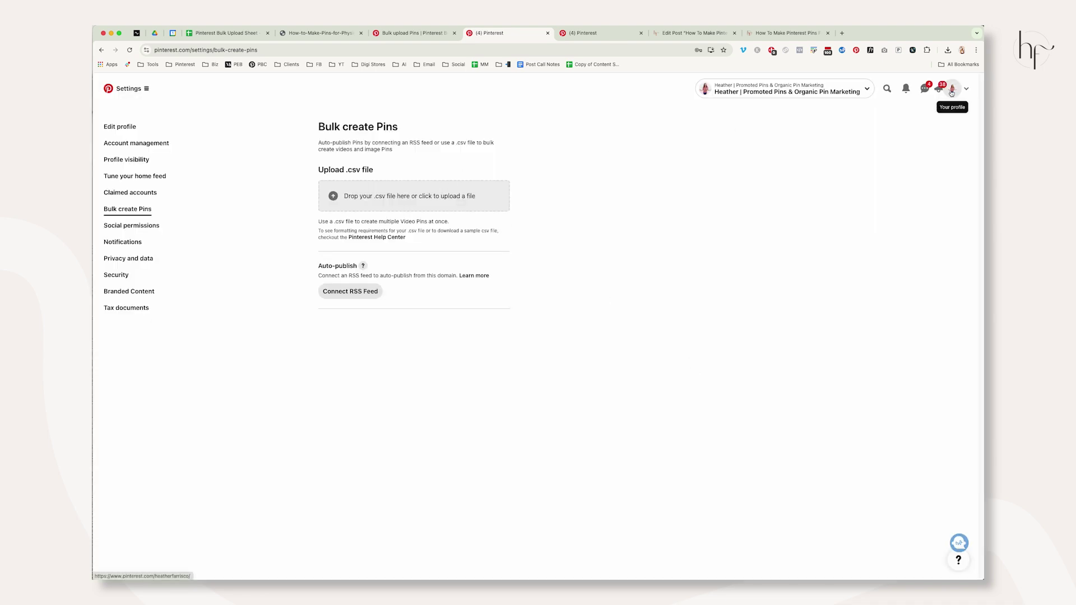
- Check the created Pins on the account's profile and return to the Bulk create Pins page in the account settings
{"action": "left_click", "coordinate": [949, 93]}
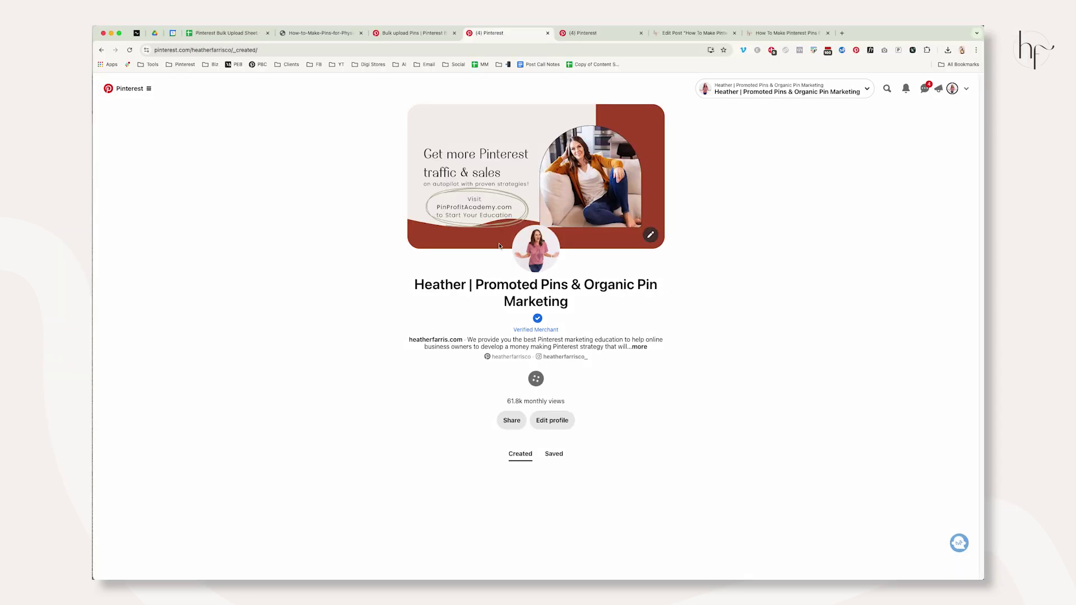
{"action": "left_click", "coordinate": [607, 38]}
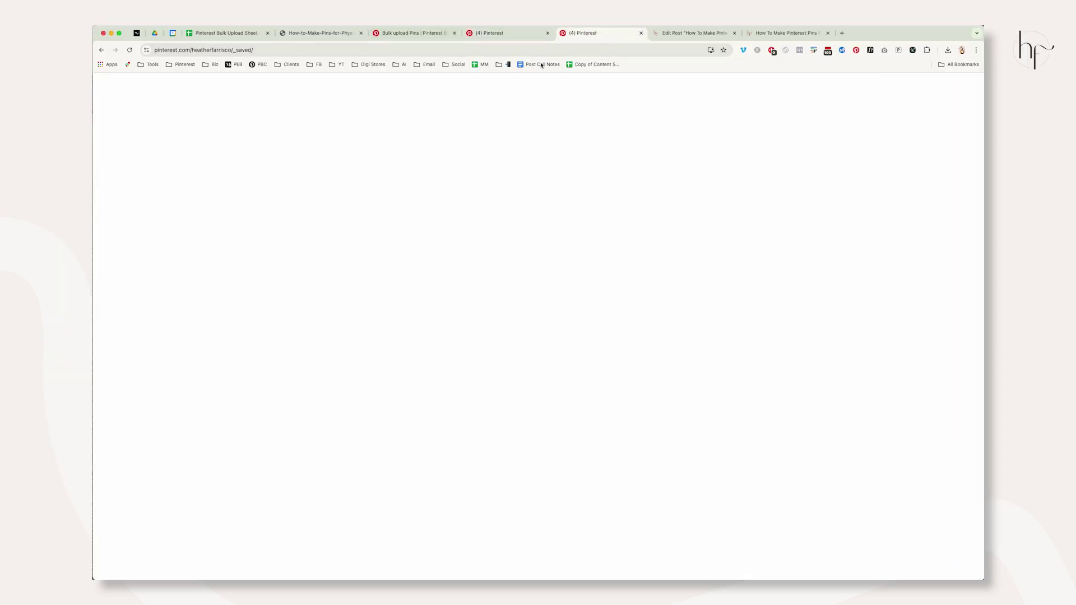
{"action": "left_click", "coordinate": [970, 90]}
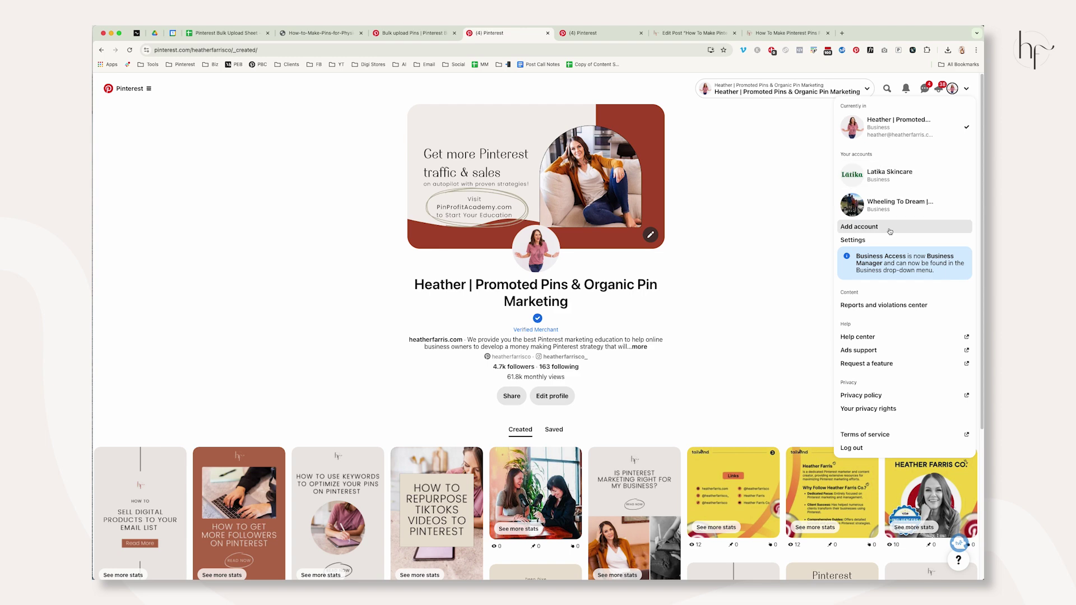
{"action": "left_click", "coordinate": [864, 240]}
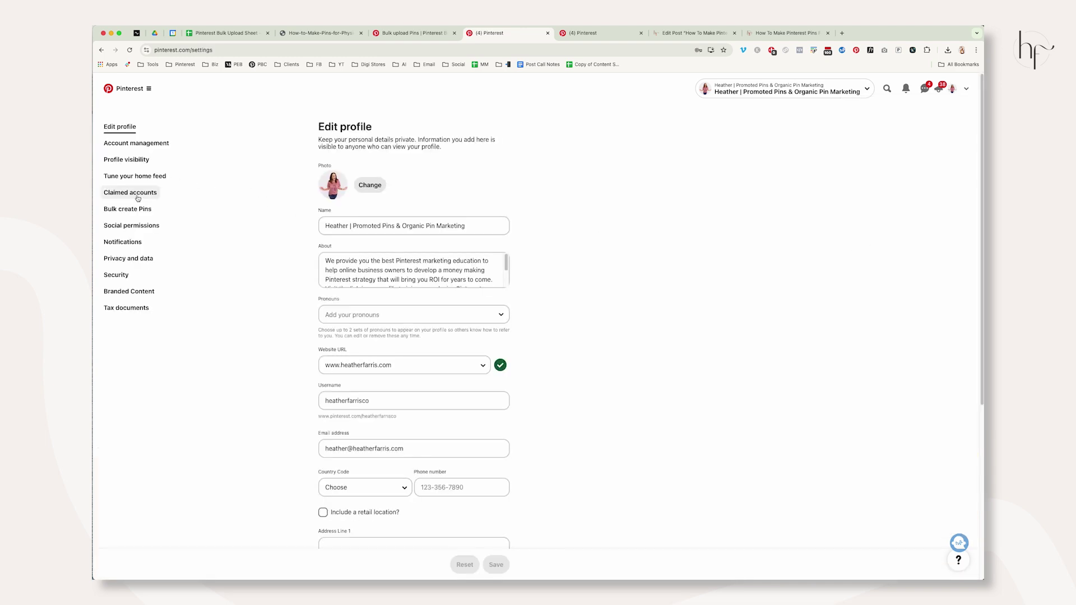
{"action": "left_click", "coordinate": [134, 208]}
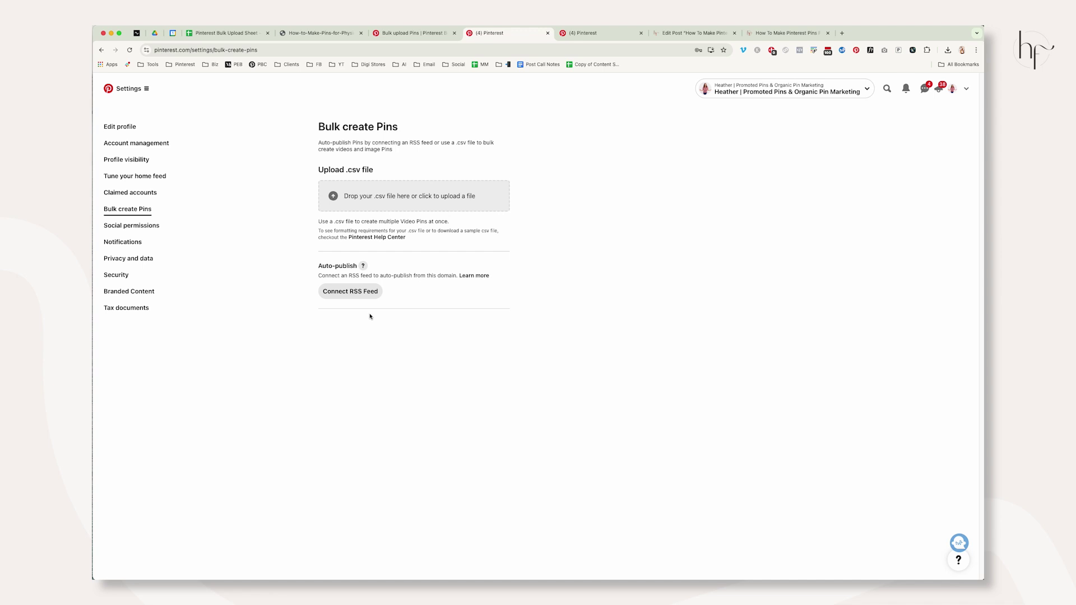
- Examine the Auto-publish section with the option to connect an RSS feed on the Bulk create Pins page
{"action": "left_click_drag", "start_coordinate": [307, 270], "coordinate": [429, 302]}
{"action": "left_click", "coordinate": [447, 318]}
{"action": "left_click_drag", "start_coordinate": [365, 295], "coordinate": [288, 271]}
{"action": "left_click", "coordinate": [457, 361]}
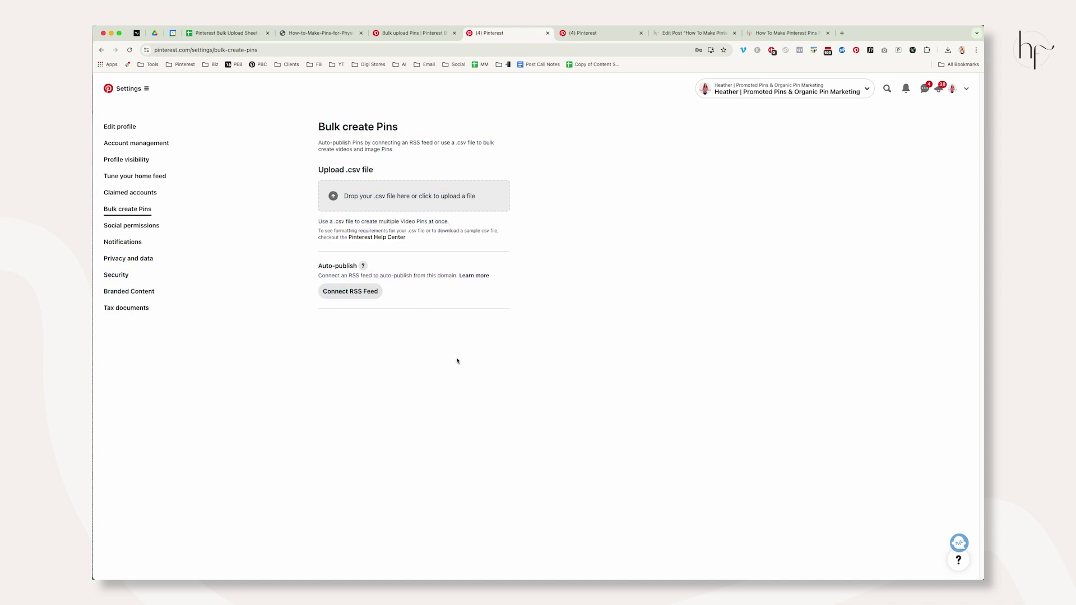